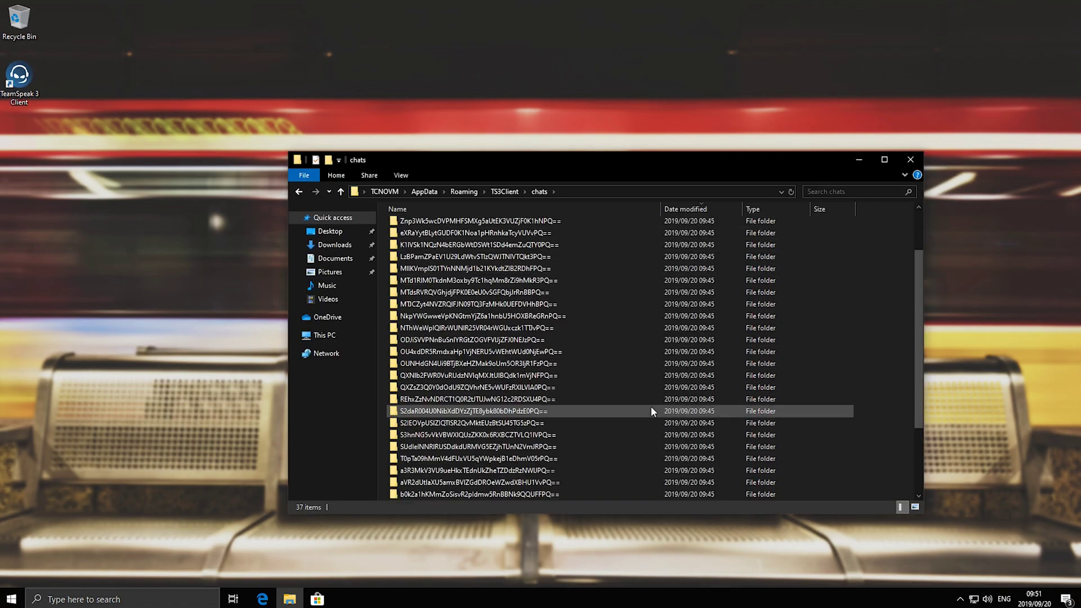
Scroll to the top of the chats folder list
{"action": "scroll", "coordinate": [651, 406], "scroll_direction": "up", "scroll_amount": 4}
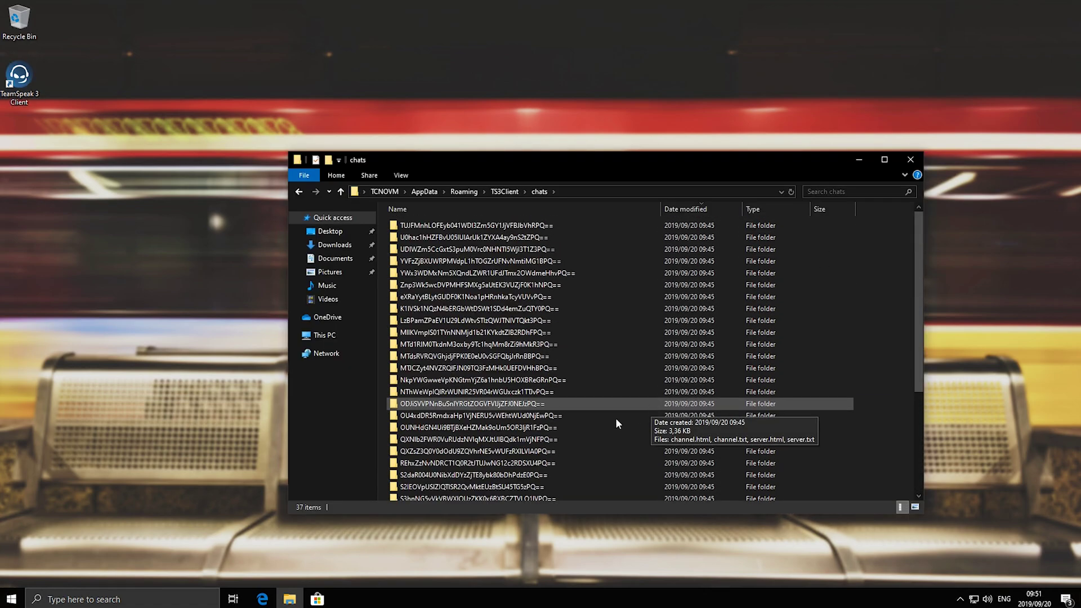
Open channel.html from the first chat folder in Edge and select part of its second line
{"action": "double_click", "coordinate": [540, 230]}
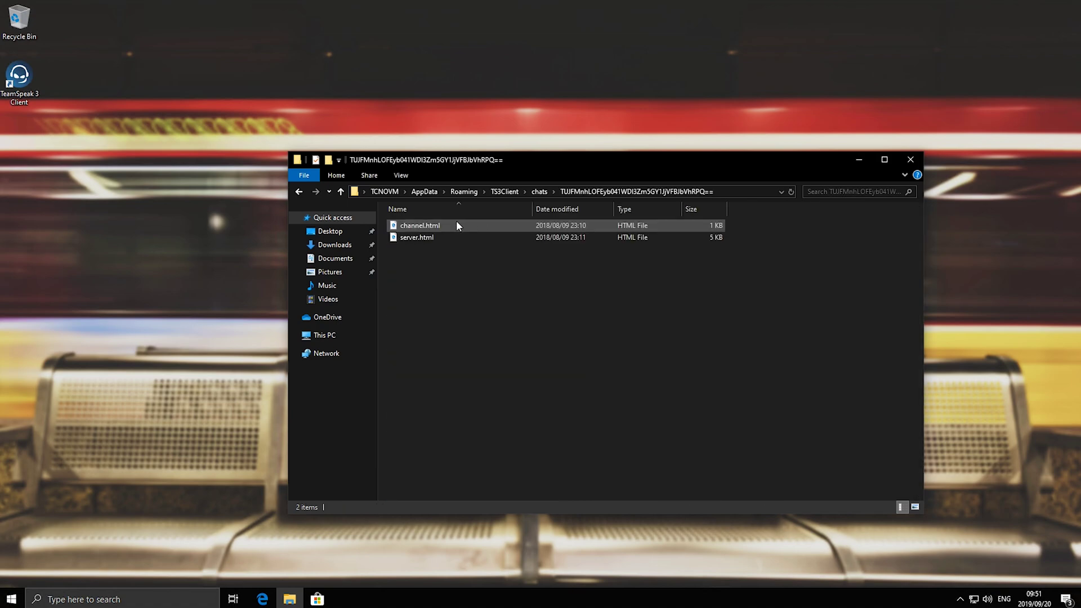
{"action": "left_click", "coordinate": [483, 226]}
{"action": "double_click", "coordinate": [482, 226]}
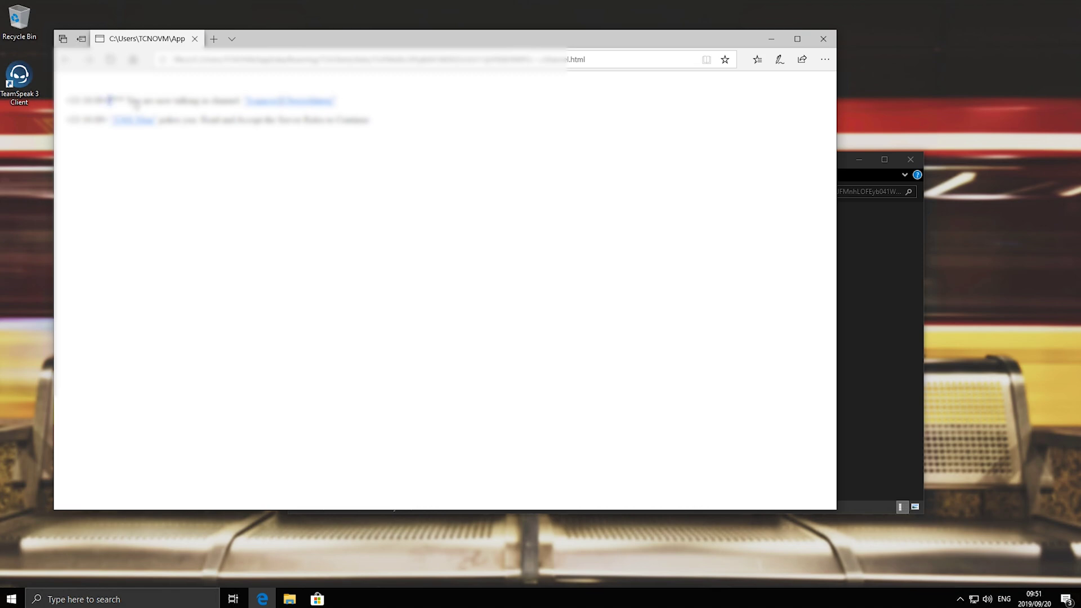
{"action": "left_click_drag", "start_coordinate": [369, 120], "coordinate": [169, 120]}
Close Edge and return to the chats folder showing its 37 chat folders
{"action": "left_click", "coordinate": [823, 39]}
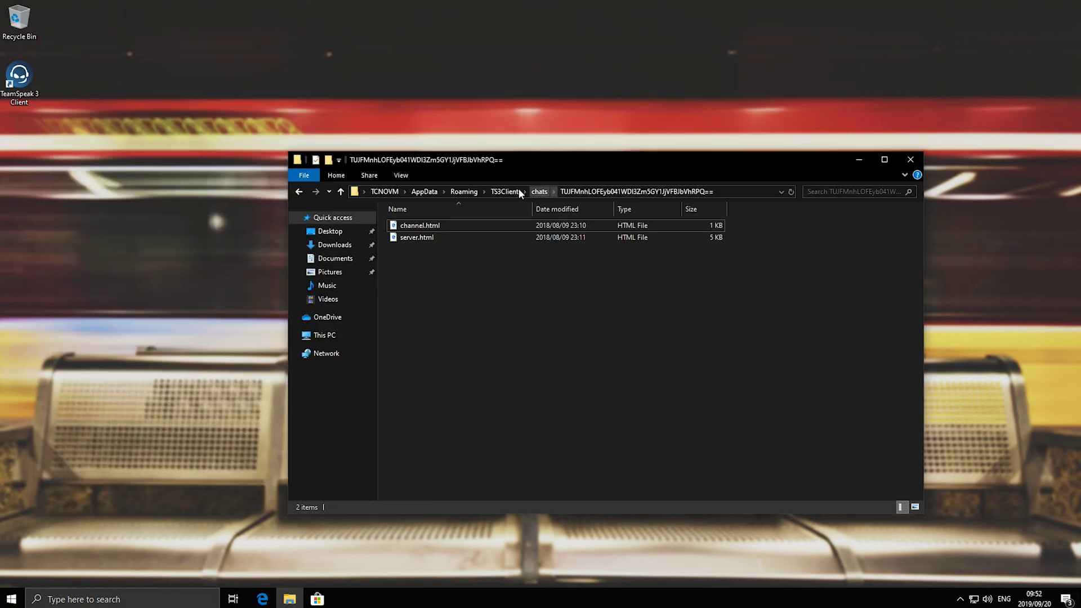
{"action": "left_click", "coordinate": [417, 226]}
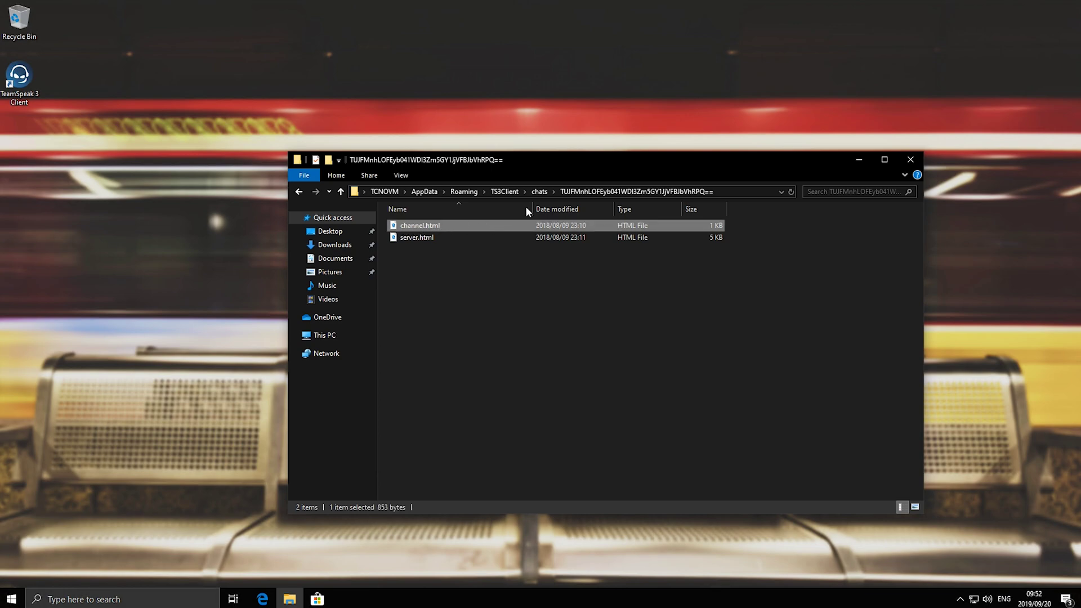
{"action": "left_click", "coordinate": [542, 194]}
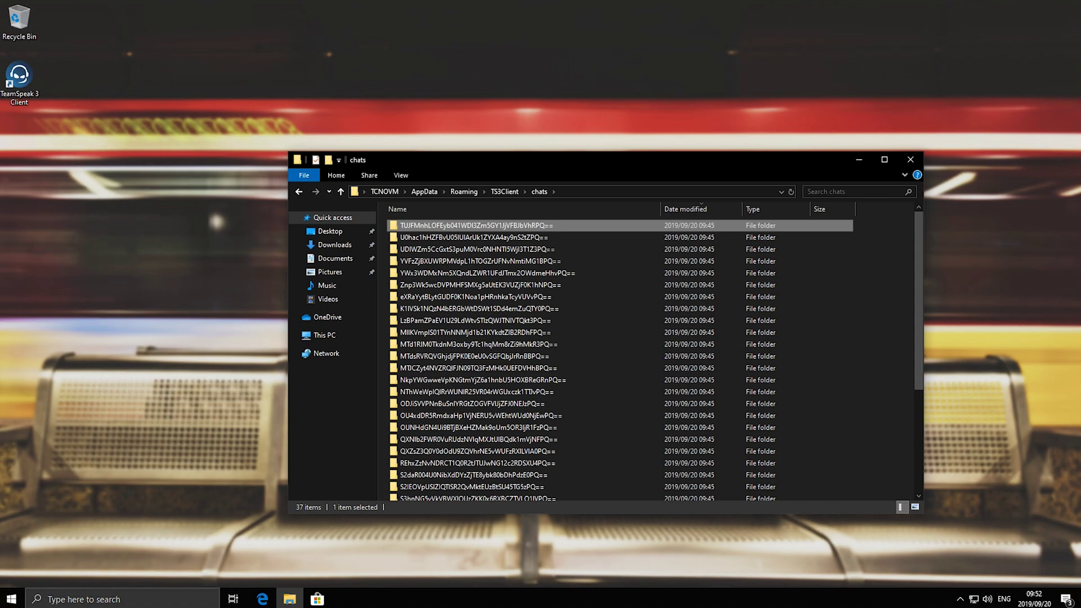
{"action": "left_click", "coordinate": [855, 192]}
{"action": "type", "text": "password"}
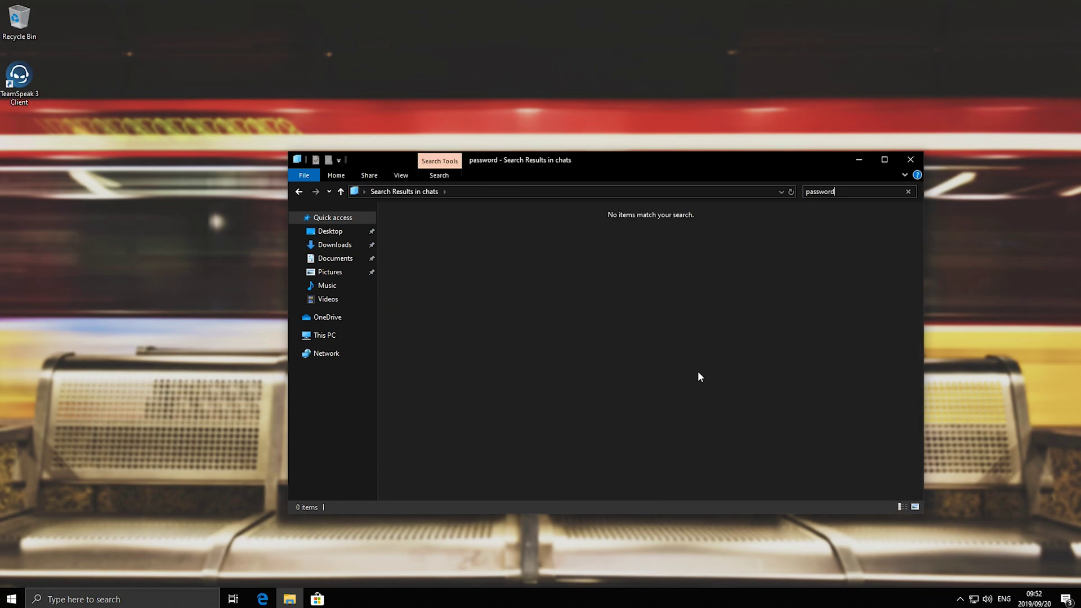
{"action": "key", "text": "Escape"}
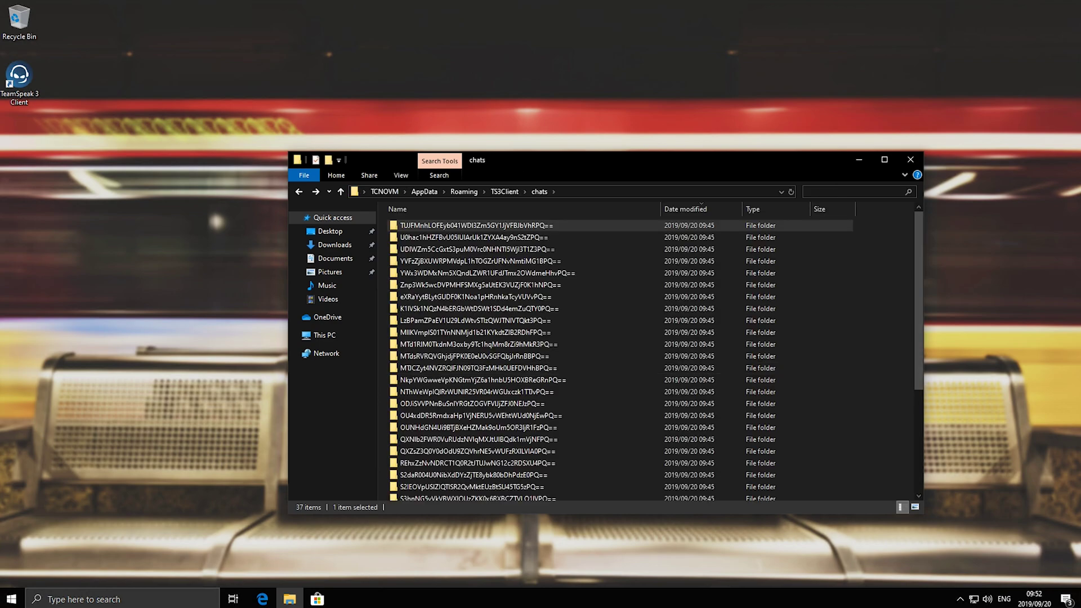
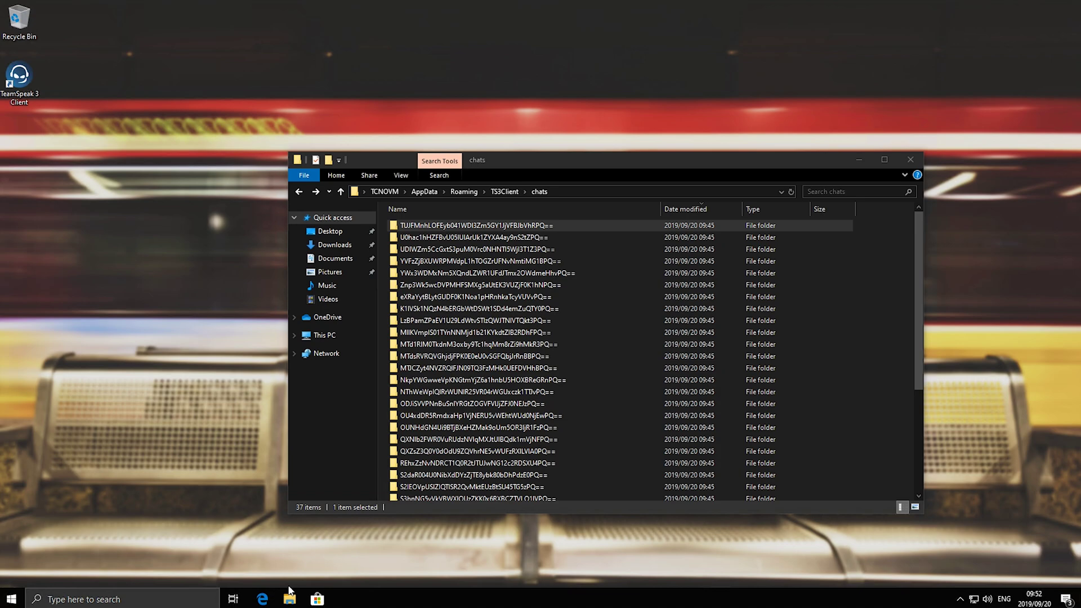
In Edge, download grepWin-1.7.1-x64.msi from the sourceforge.net/projects/grepwin page
{"action": "left_click", "coordinate": [263, 598]}
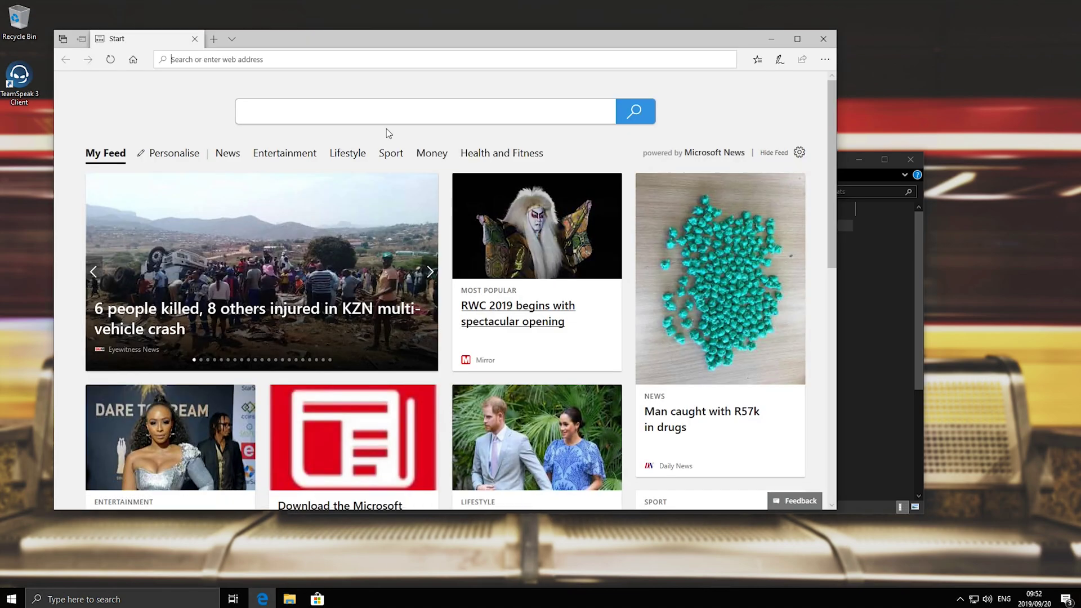
{"action": "type", "text": "https://sourceforge.net/projects/grepwin/"}
{"action": "key", "text": "Return"}
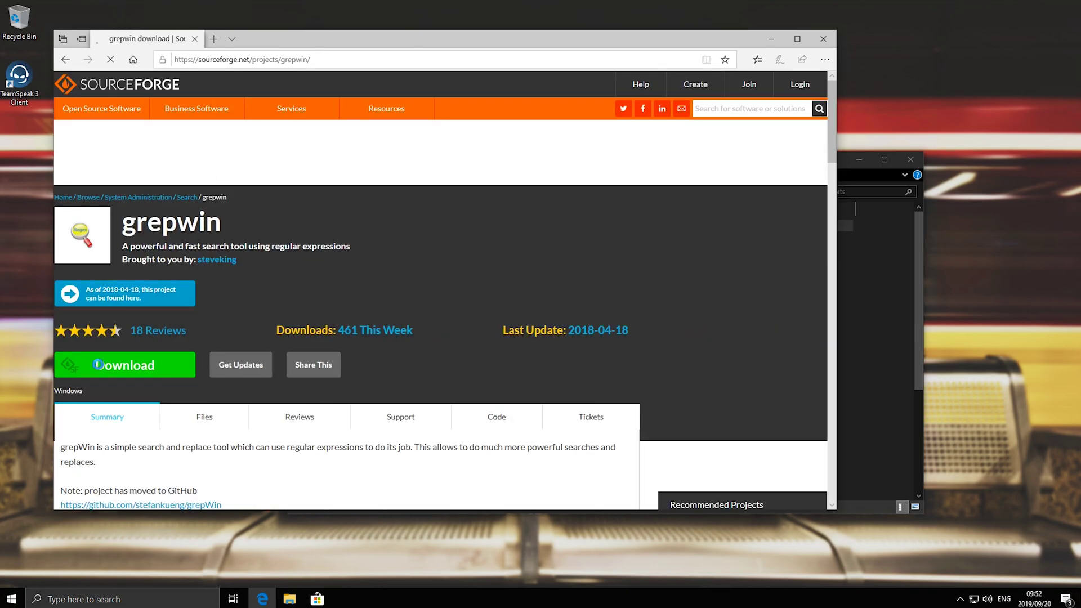
{"action": "left_click", "coordinate": [125, 375]}
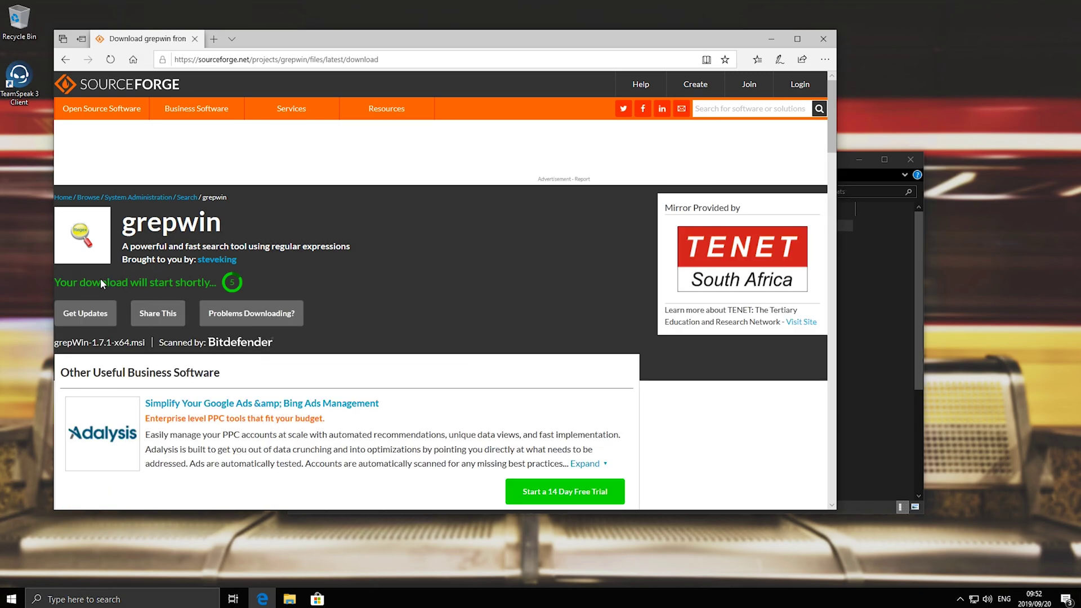
{"action": "scroll", "coordinate": [375, 323], "scroll_direction": "down", "scroll_amount": 2}
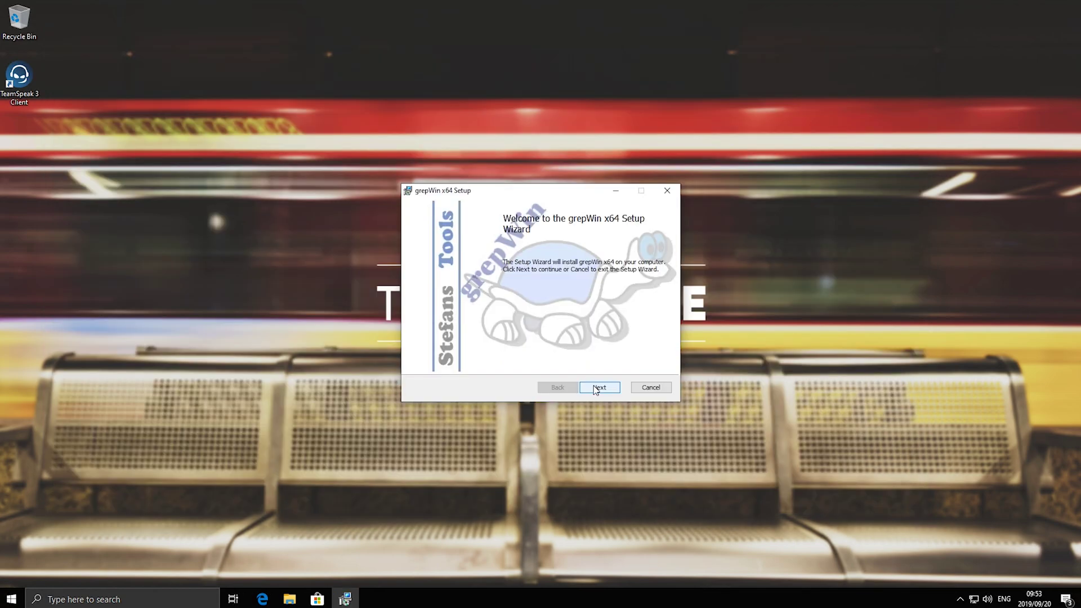
Accept the licence and install grepWin x64 into C:\Program Files\grepWin\
{"action": "left_click", "coordinate": [599, 388]}
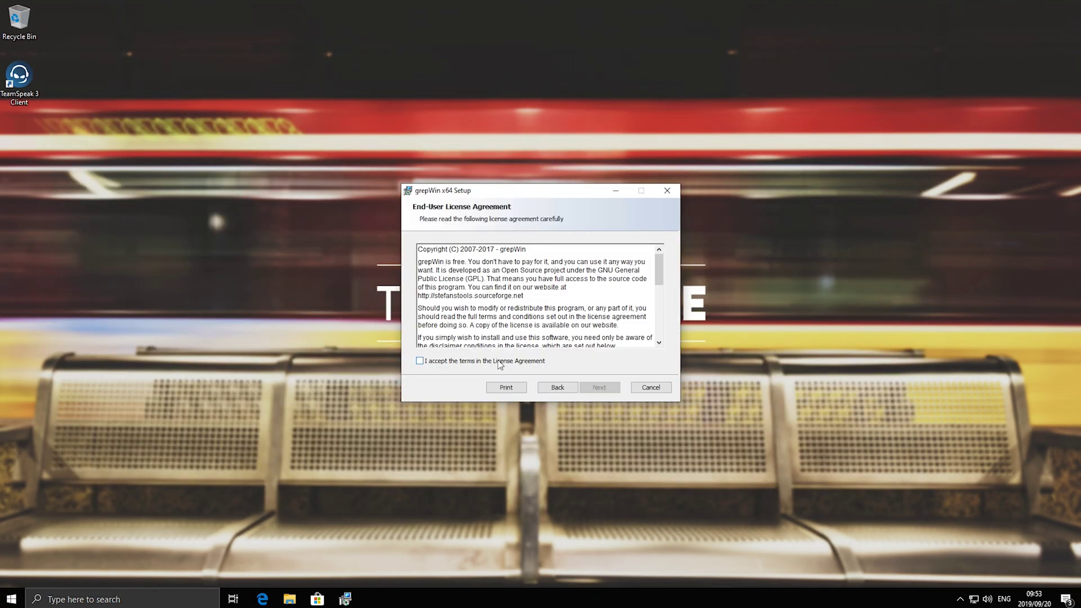
{"action": "left_click", "coordinate": [498, 363]}
{"action": "left_click", "coordinate": [598, 388]}
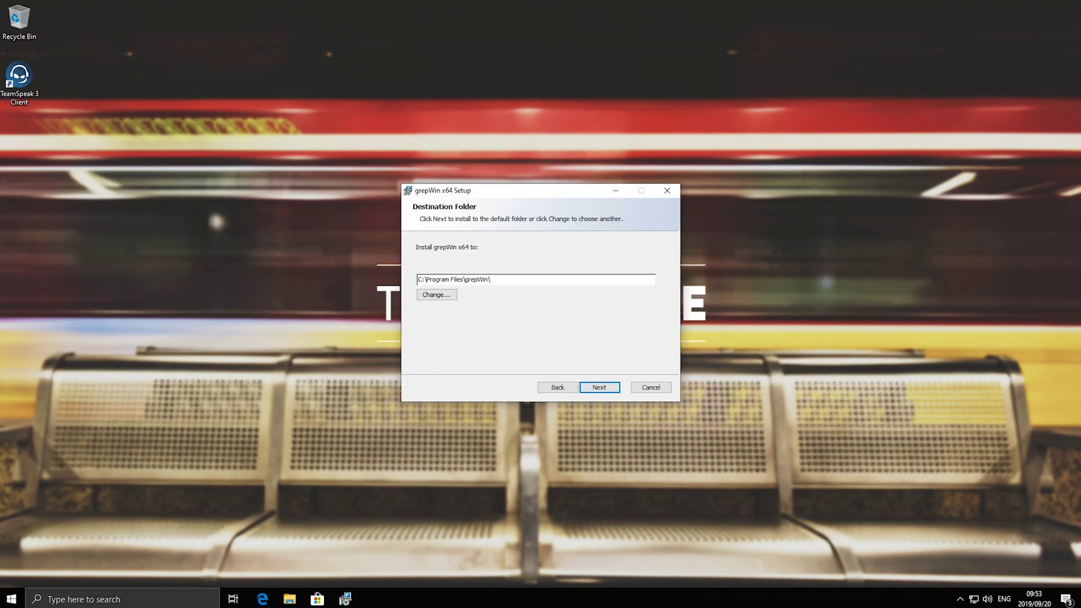
{"action": "left_click", "coordinate": [603, 388]}
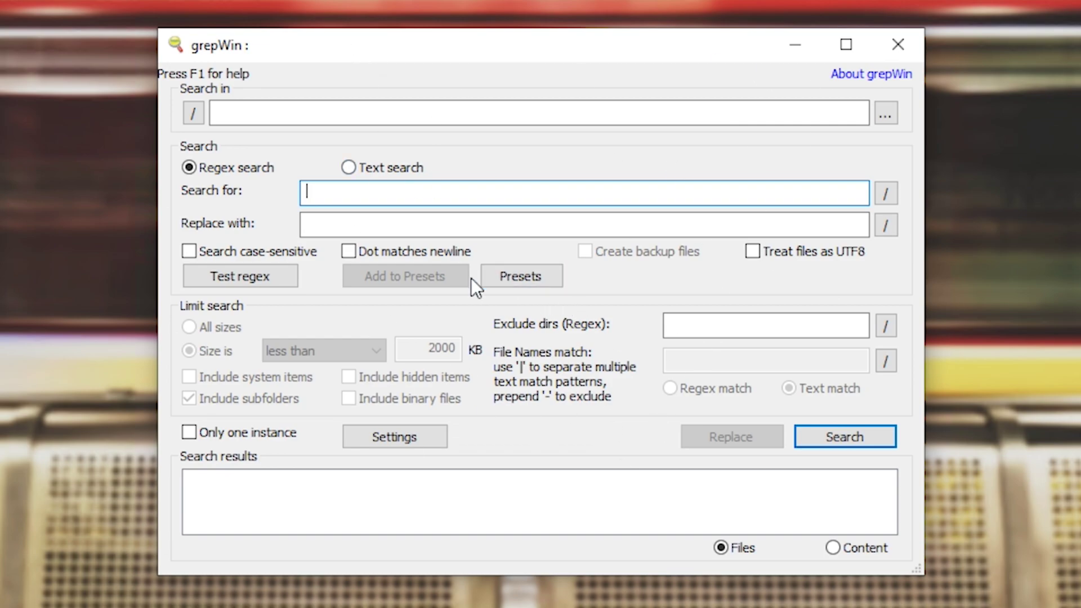
Switch grepWin from regular expression to plain Text search mode
{"action": "left_click", "coordinate": [293, 112]}
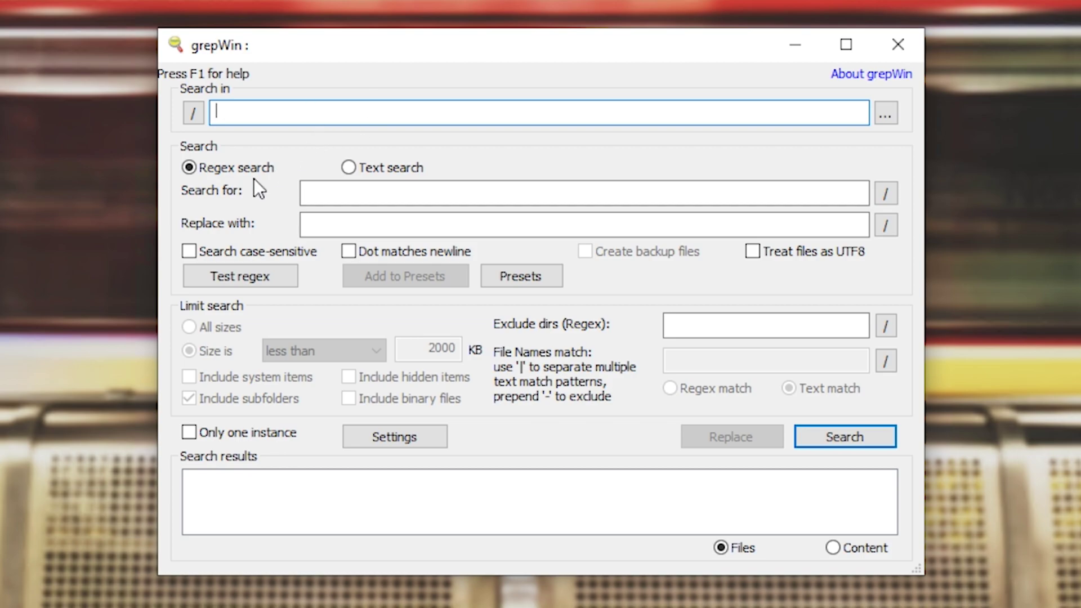
{"action": "left_click", "coordinate": [227, 165]}
{"action": "left_click", "coordinate": [371, 170]}
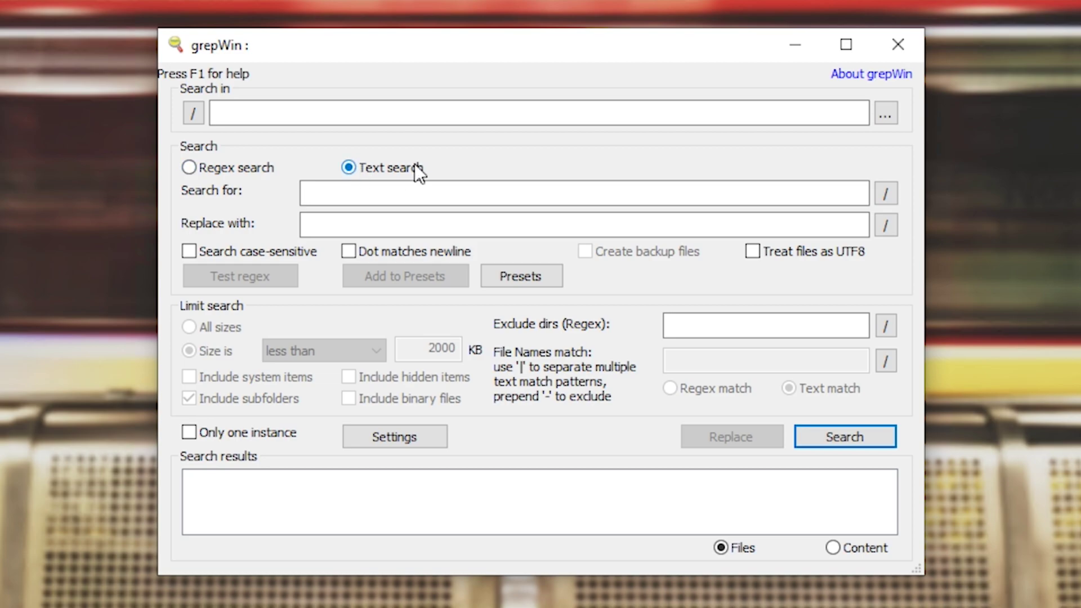
{"action": "left_click", "coordinate": [228, 166]}
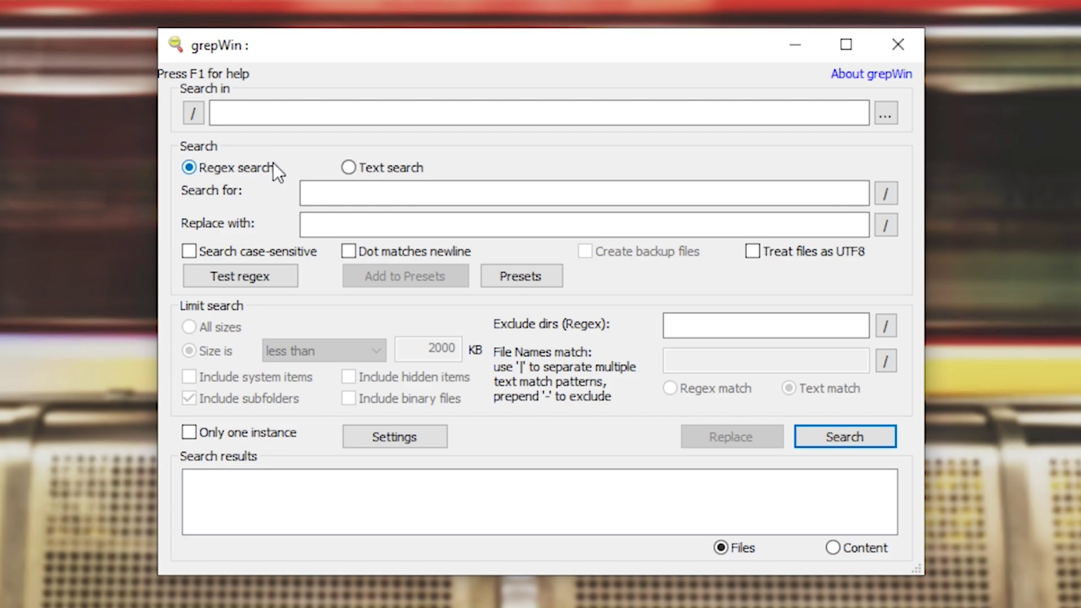
{"action": "left_click", "coordinate": [356, 168]}
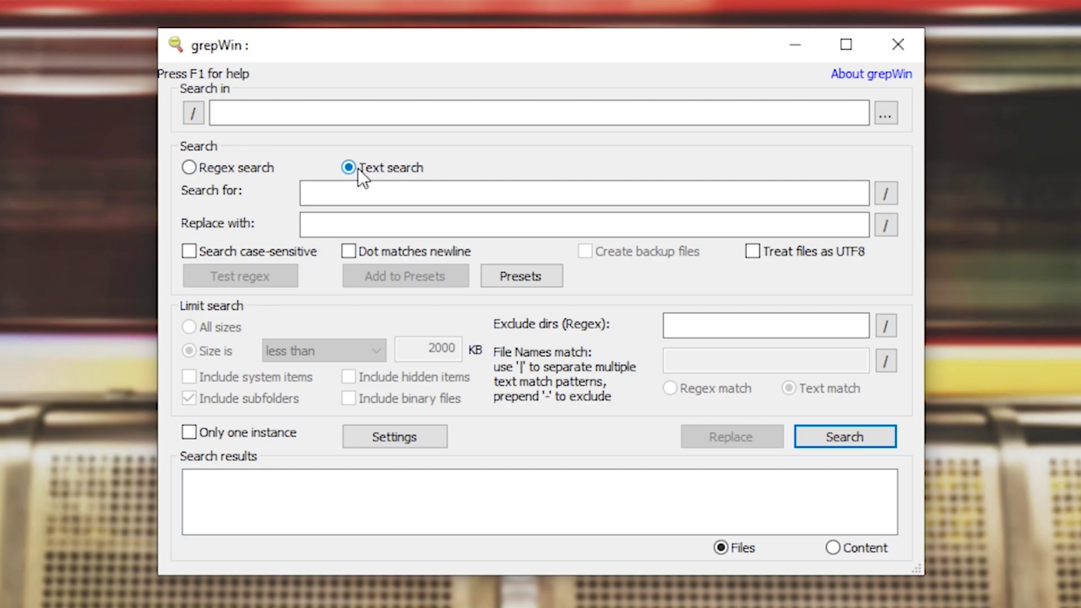
Enter test text 'dfg' in the replace and search boxes, then clear both
{"action": "left_click", "coordinate": [307, 192]}
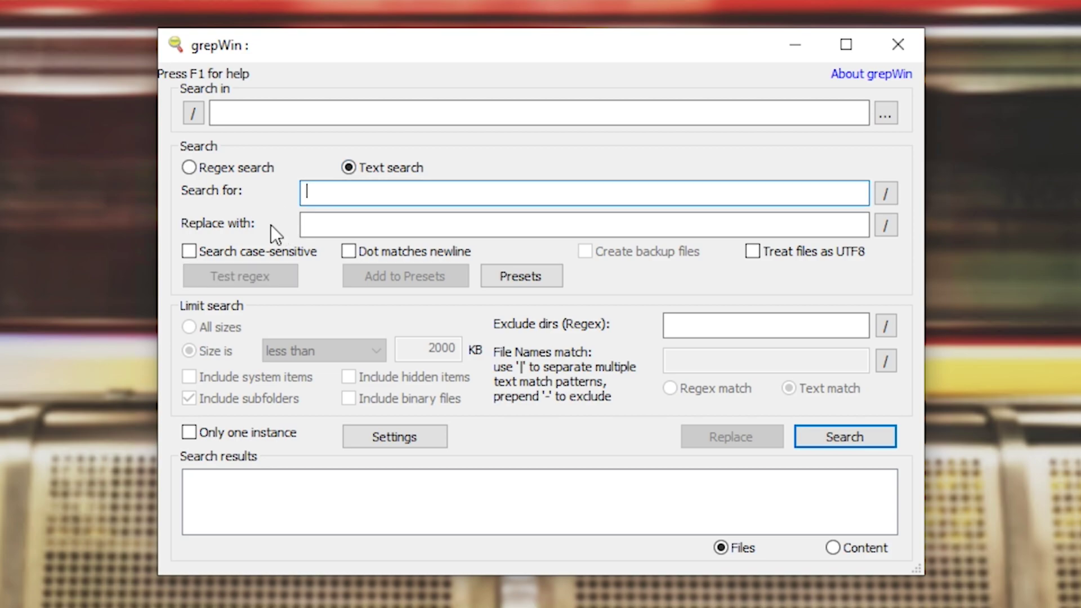
{"action": "left_click", "coordinate": [311, 231]}
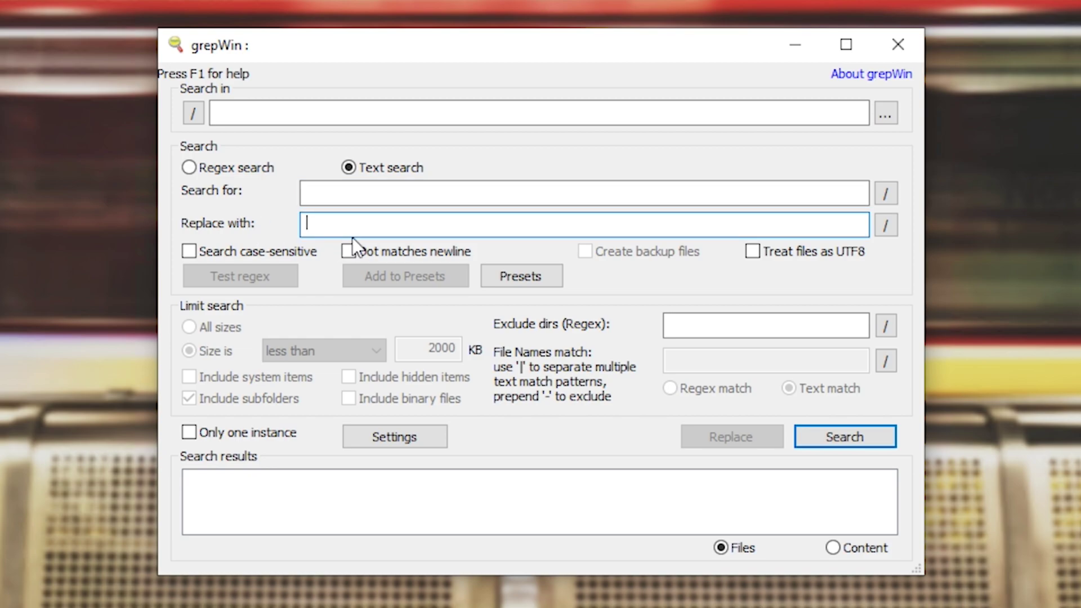
{"action": "type", "text": "dfg"}
{"action": "key", "text": "shift+Tab"}
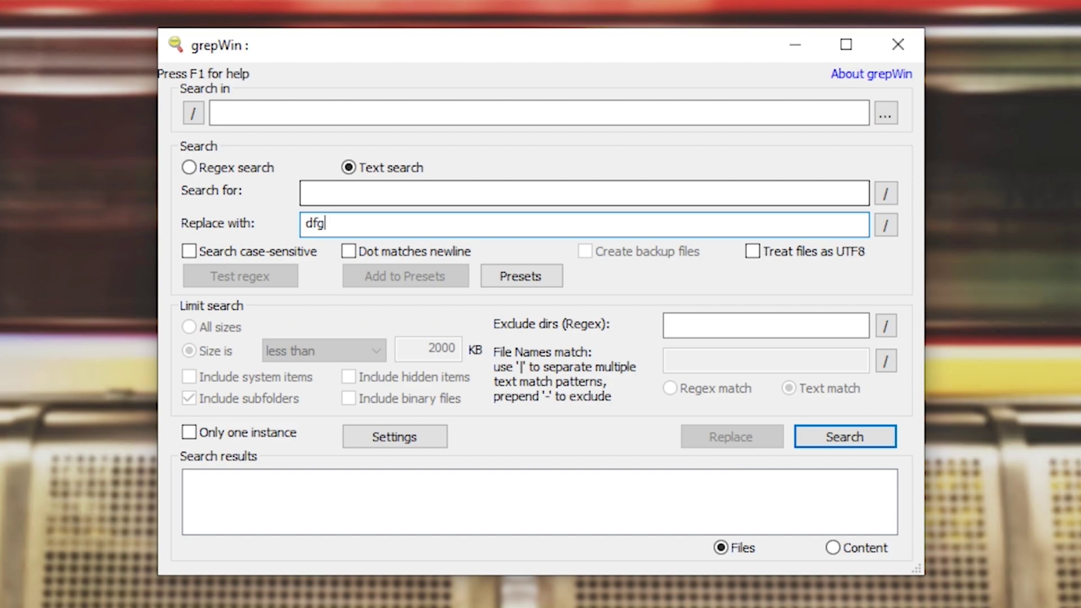
{"action": "type", "text": "dfg"}
{"action": "key", "text": "Tab"}
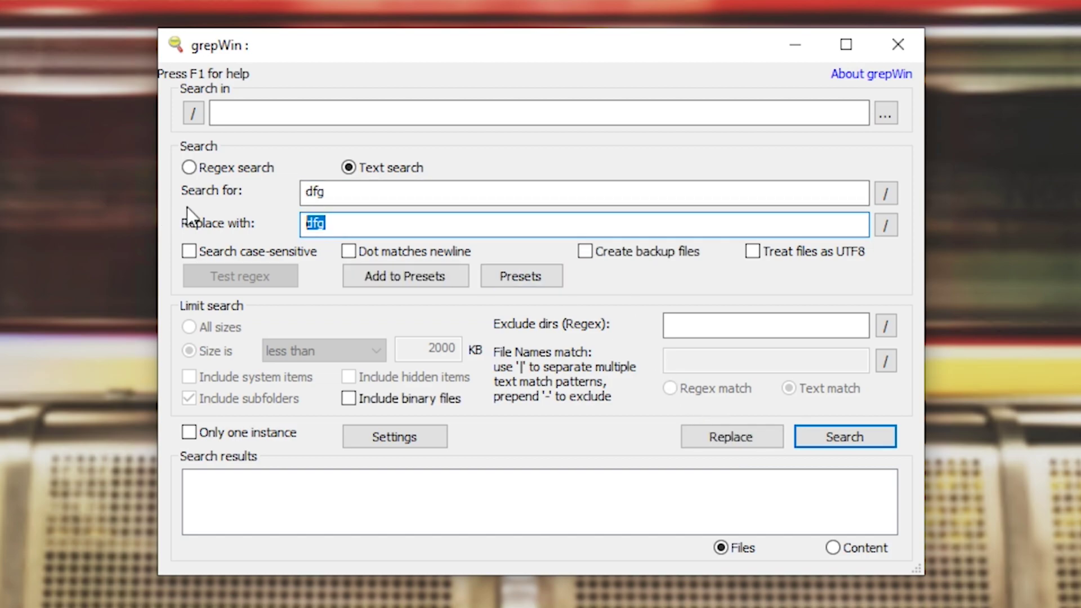
{"action": "key", "text": "BackSpace"}
{"action": "key", "text": "shift+Tab"}
{"action": "key", "text": "BackSpace"}
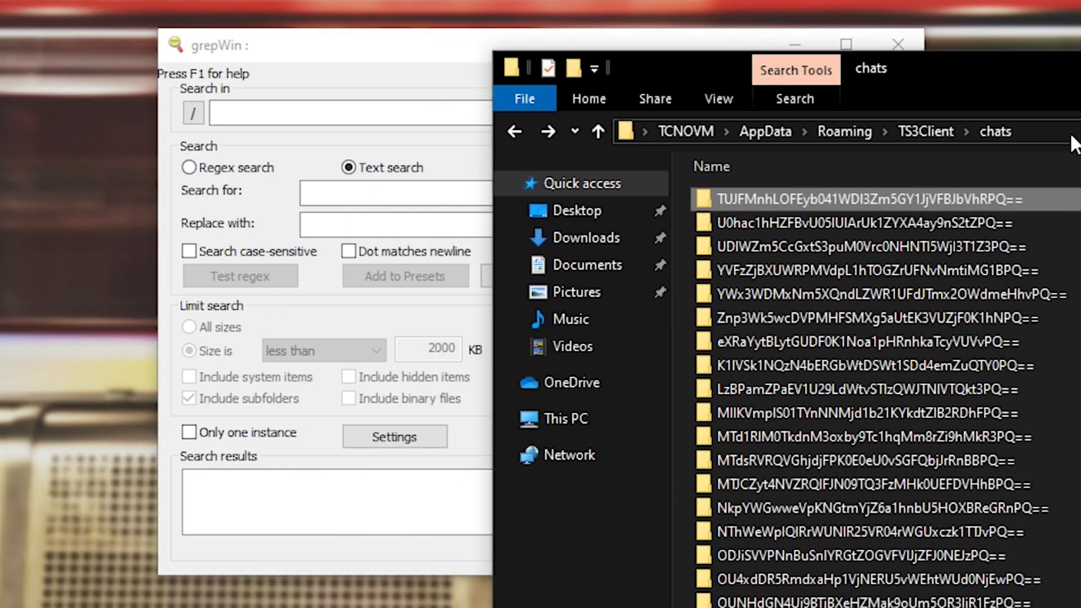
Copy the TS3Client chats folder path from Explorer into grepWin's Search in box
{"action": "left_click", "coordinate": [592, 80]}
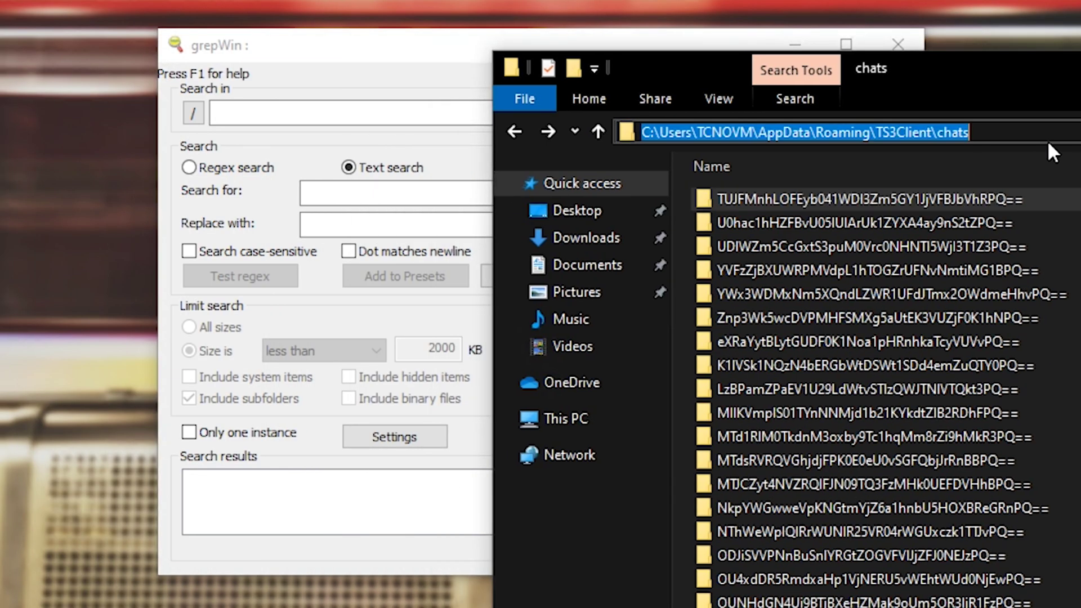
{"action": "key", "text": "ctrl+c"}
{"action": "left_click", "coordinate": [478, 179]}
{"action": "key", "text": "ctrl+v"}
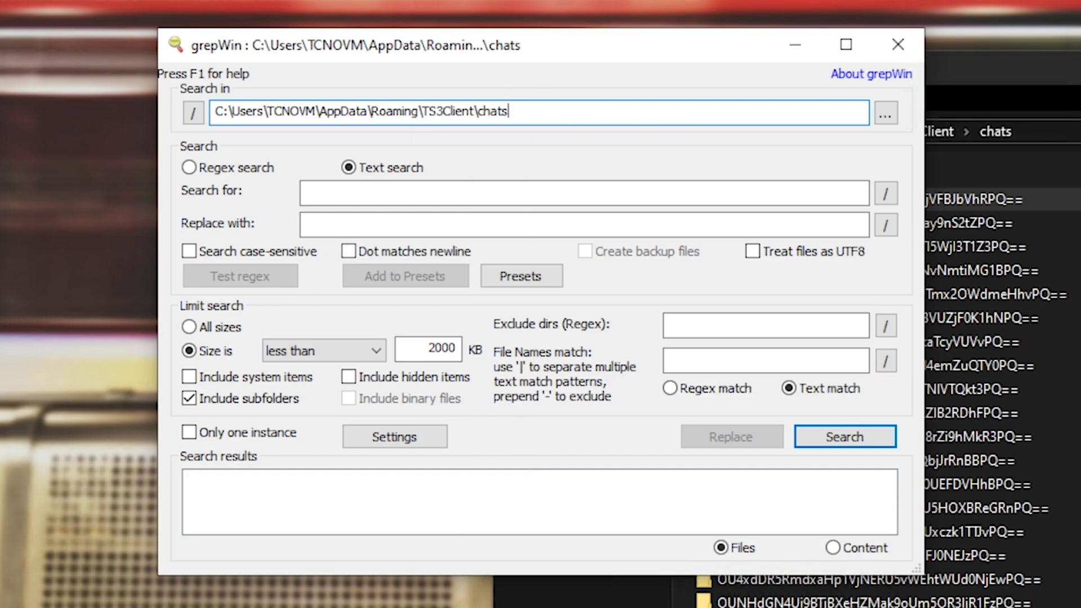
{"action": "key", "text": "ctrl+a"}
{"action": "left_click", "coordinate": [479, 193]}
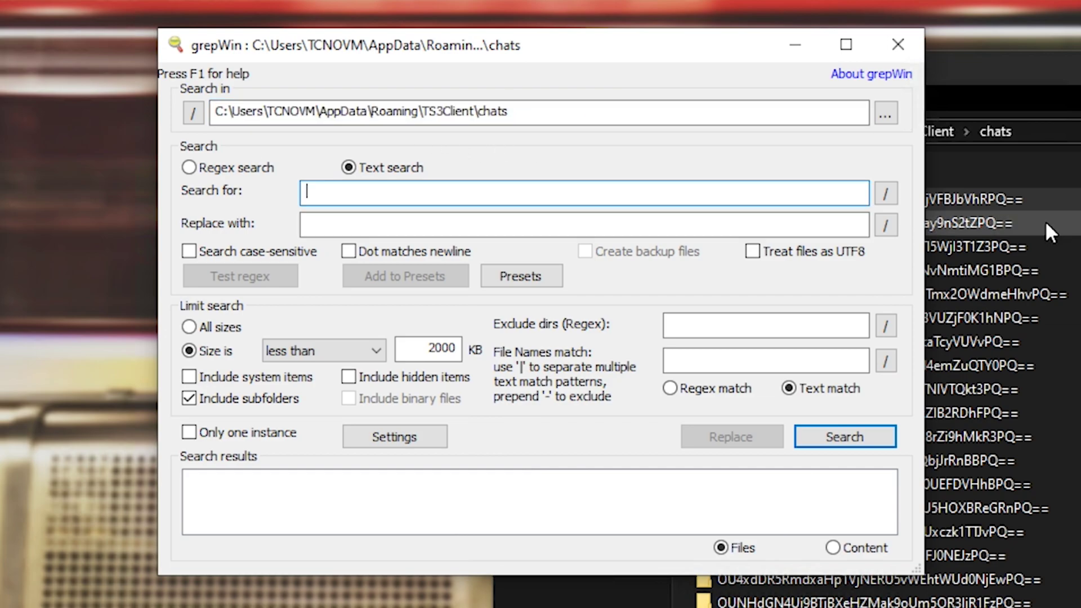
Create a new text file named channel.txt in the first chats subfolder
{"action": "left_click", "coordinate": [1045, 220]}
{"action": "double_click", "coordinate": [934, 198]}
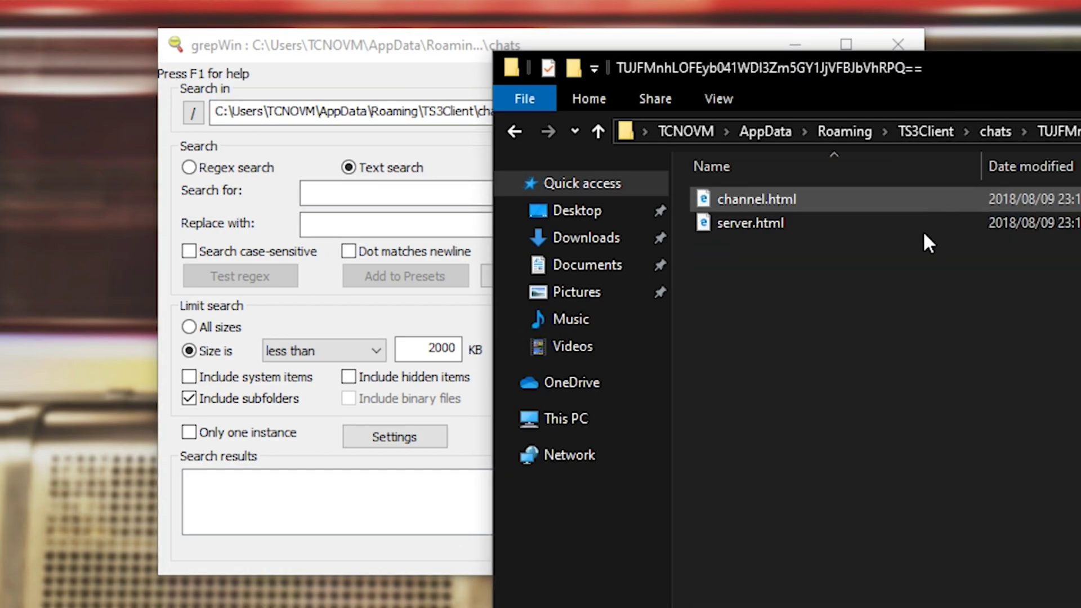
{"action": "right_click", "coordinate": [869, 312]}
{"action": "type", "text": "wt Document.txt"}
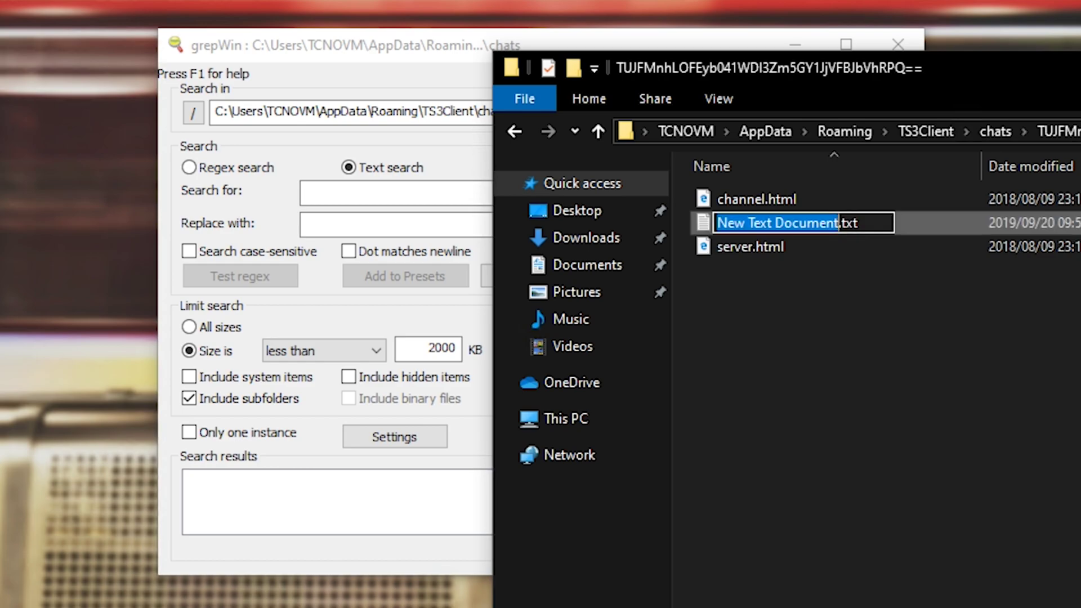
{"action": "type", "text": "channel"}
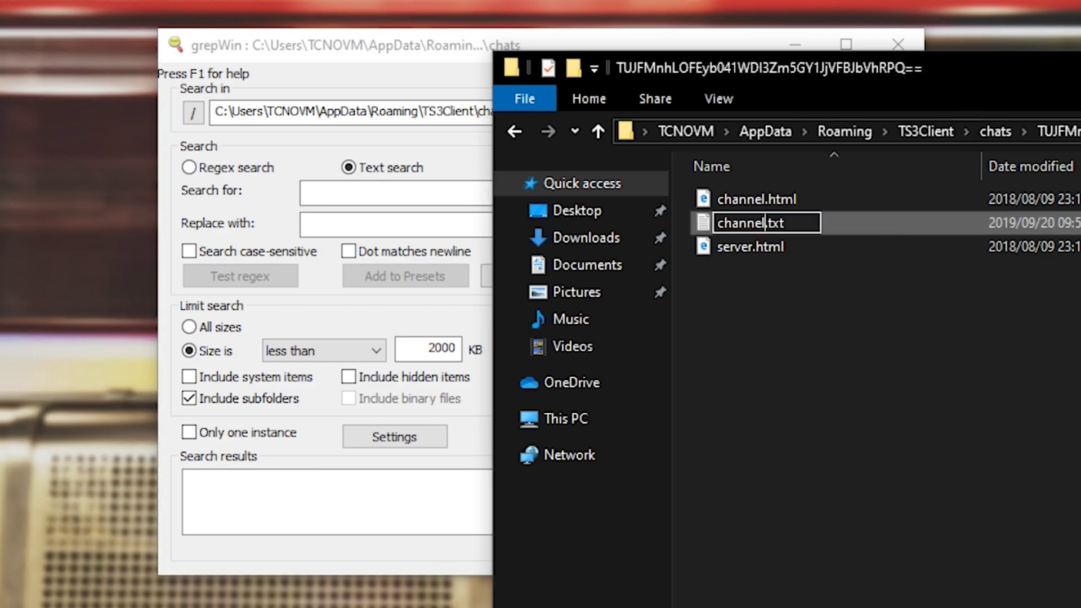
{"action": "key", "text": "Return"}
{"action": "key", "text": "Return"}
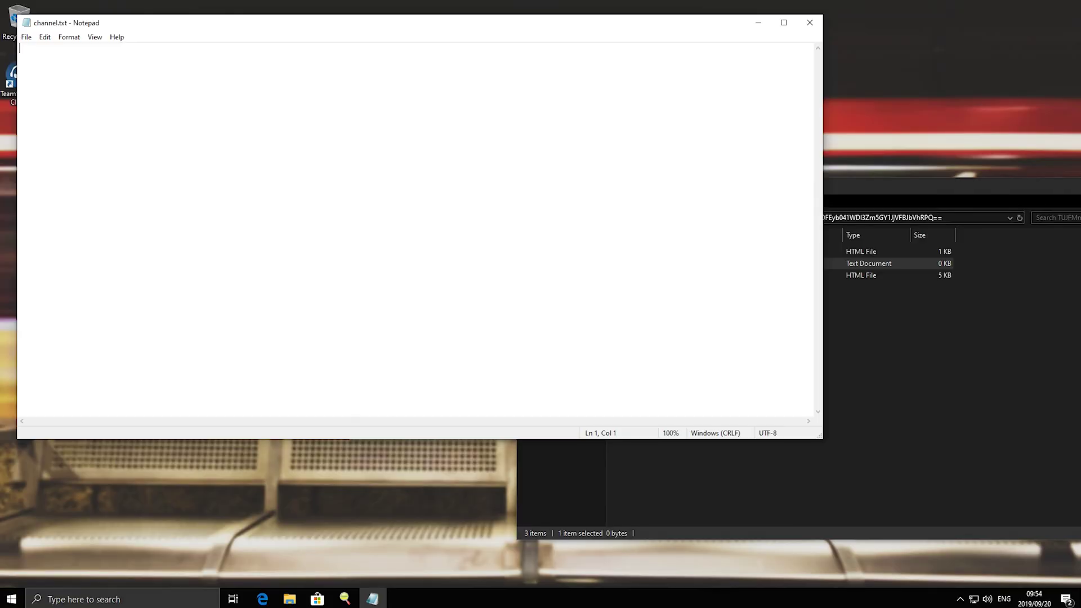
Save a line with a test password in channel.txt, then search the chats folder for 'password'
{"action": "type", "text": "My password is password123"}
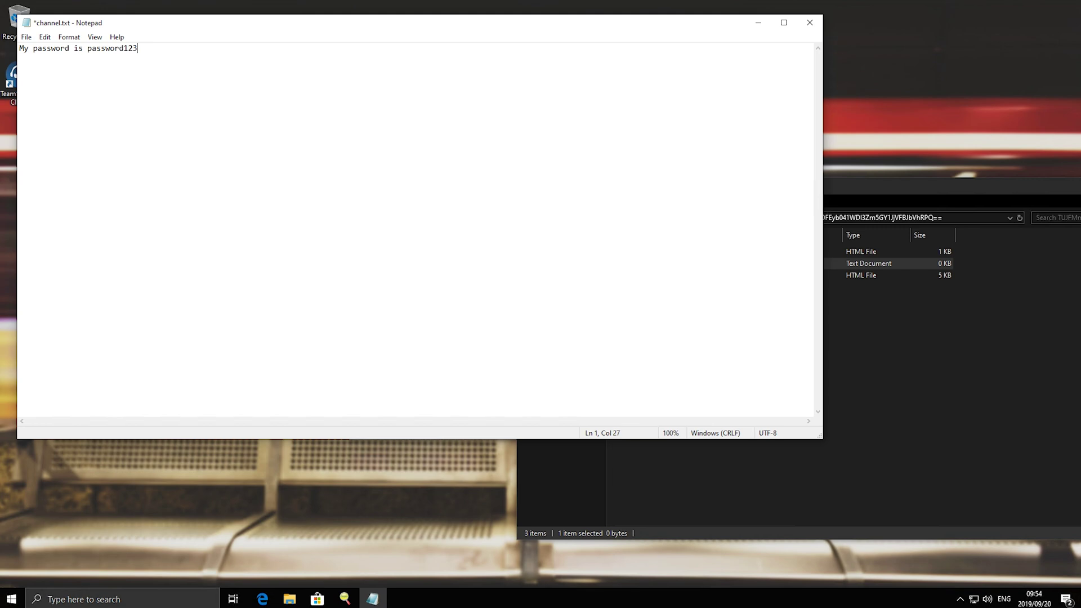
{"action": "key", "text": "ctrl+s"}
{"action": "left_click", "coordinate": [810, 23]}
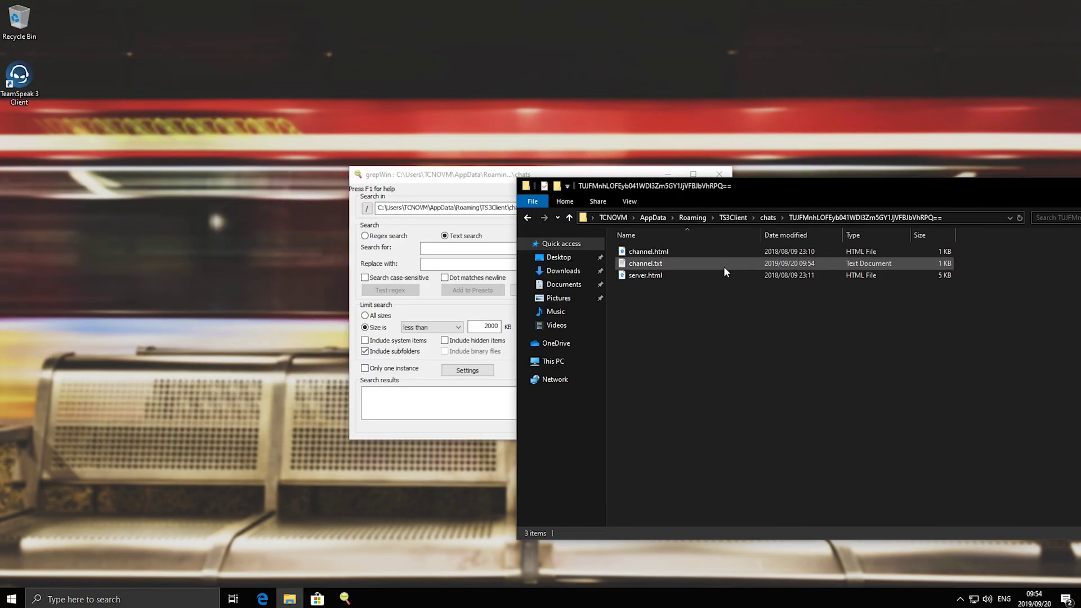
{"action": "left_click", "coordinate": [768, 217]}
{"action": "left_click", "coordinate": [1049, 217]}
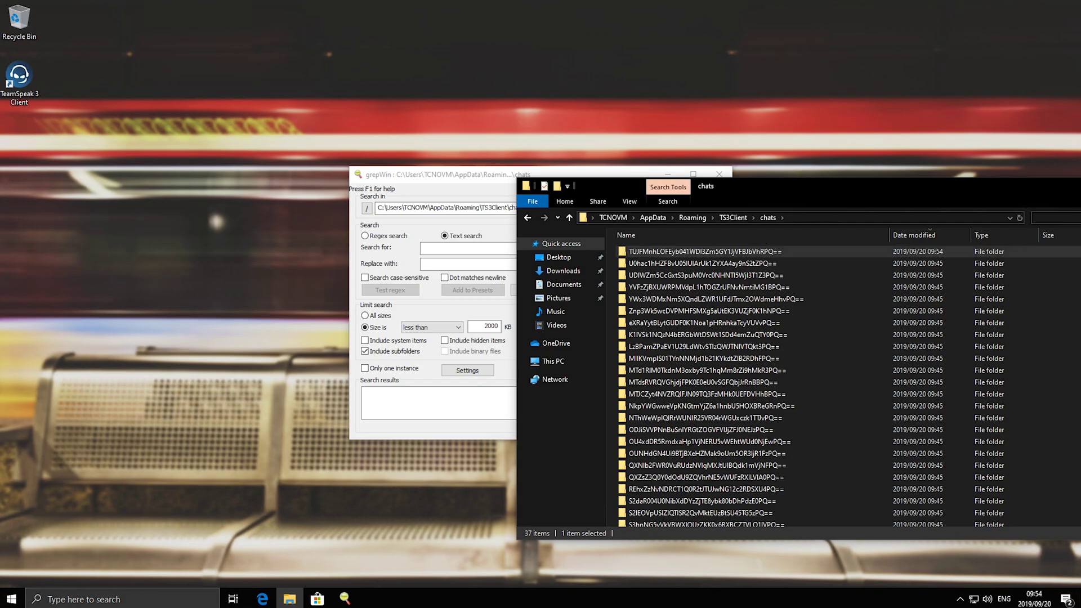
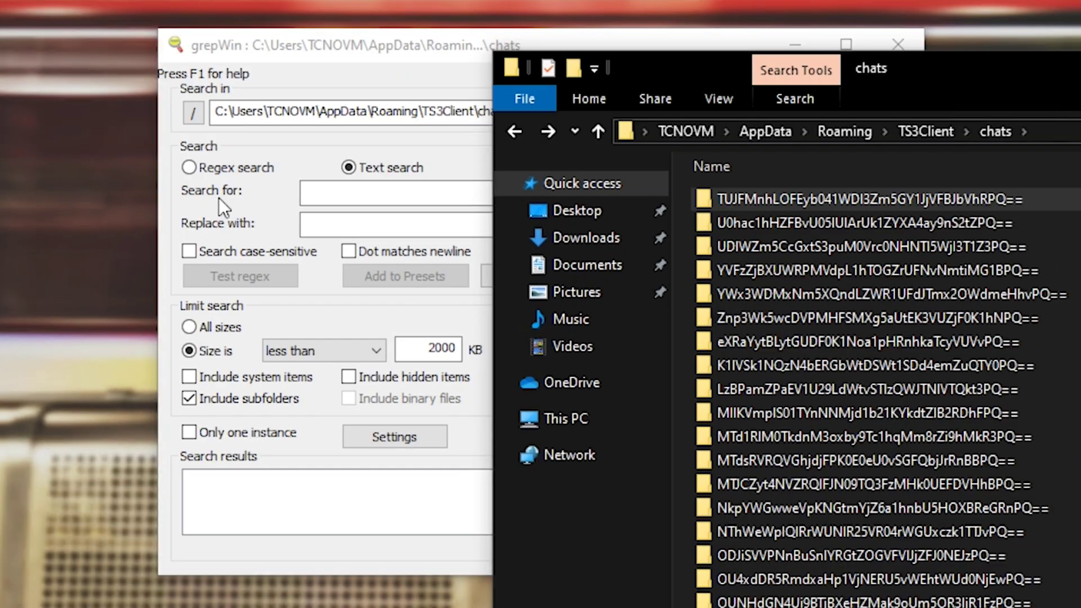
Search the chats folder for 'password' and enlarge the window to list server.html and channel.txt
{"action": "left_click", "coordinate": [217, 194]}
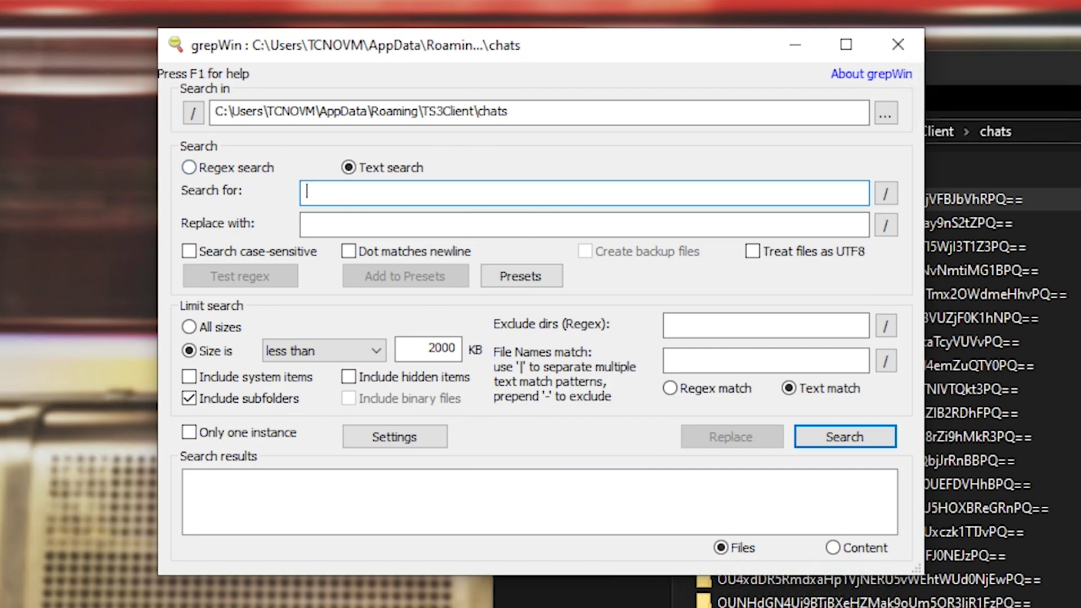
{"action": "type", "text": "password"}
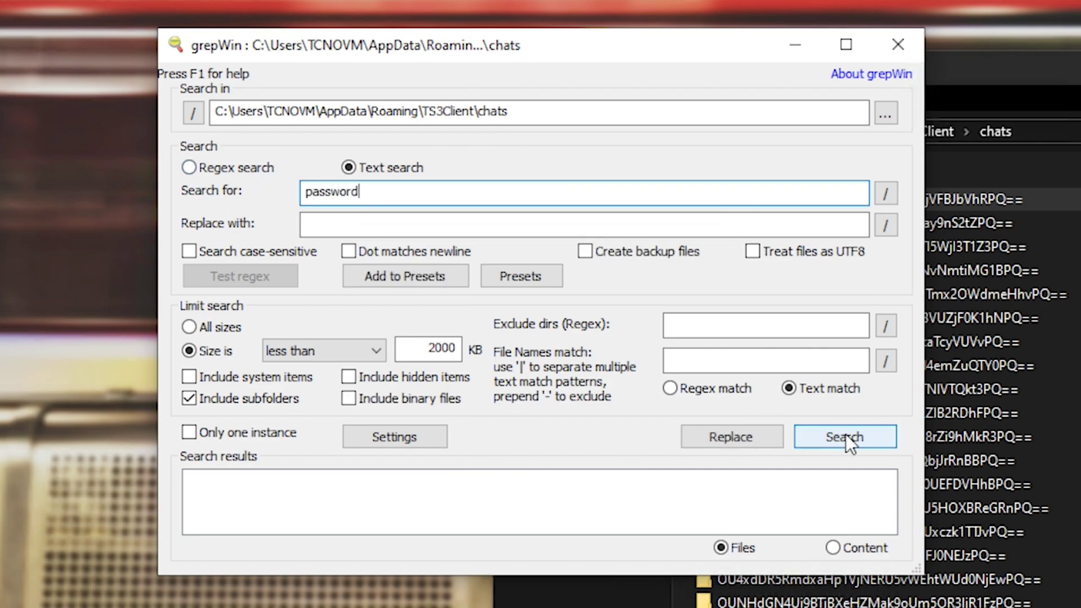
{"action": "left_click", "coordinate": [846, 437]}
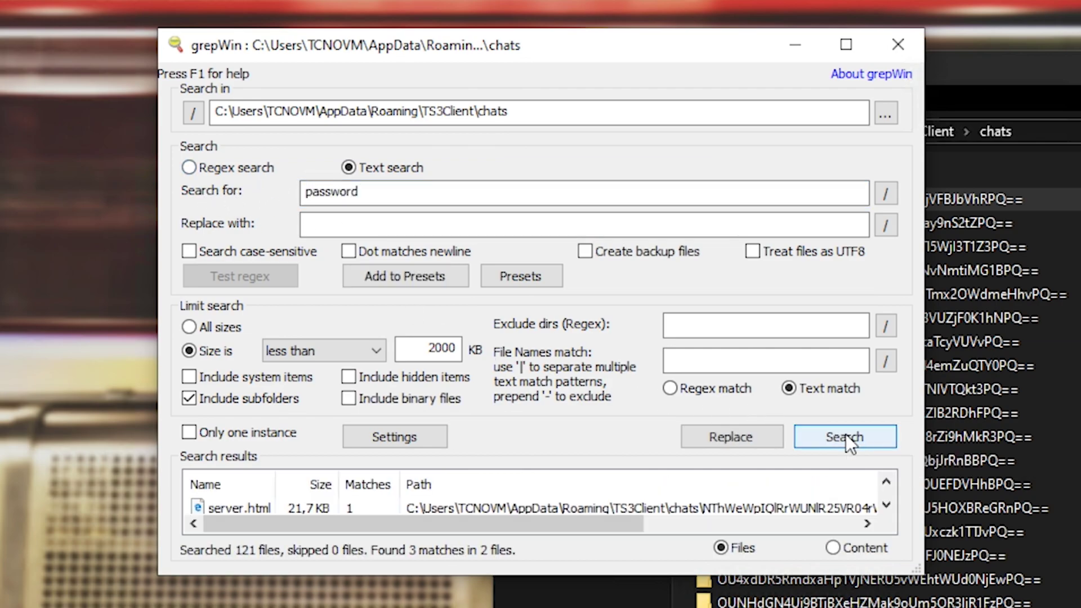
{"action": "double_click", "coordinate": [704, 578]}
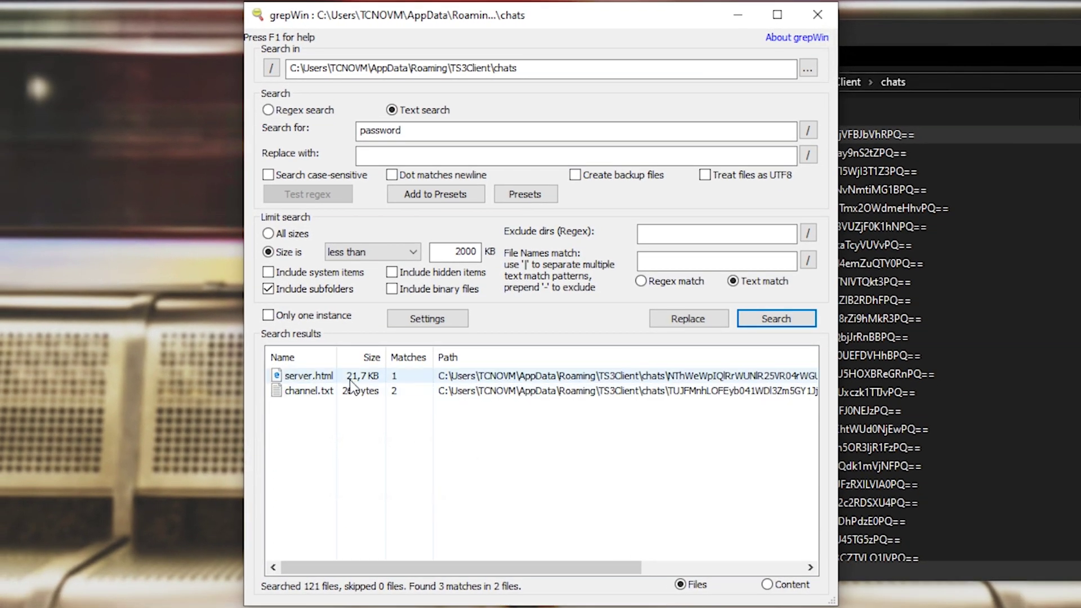
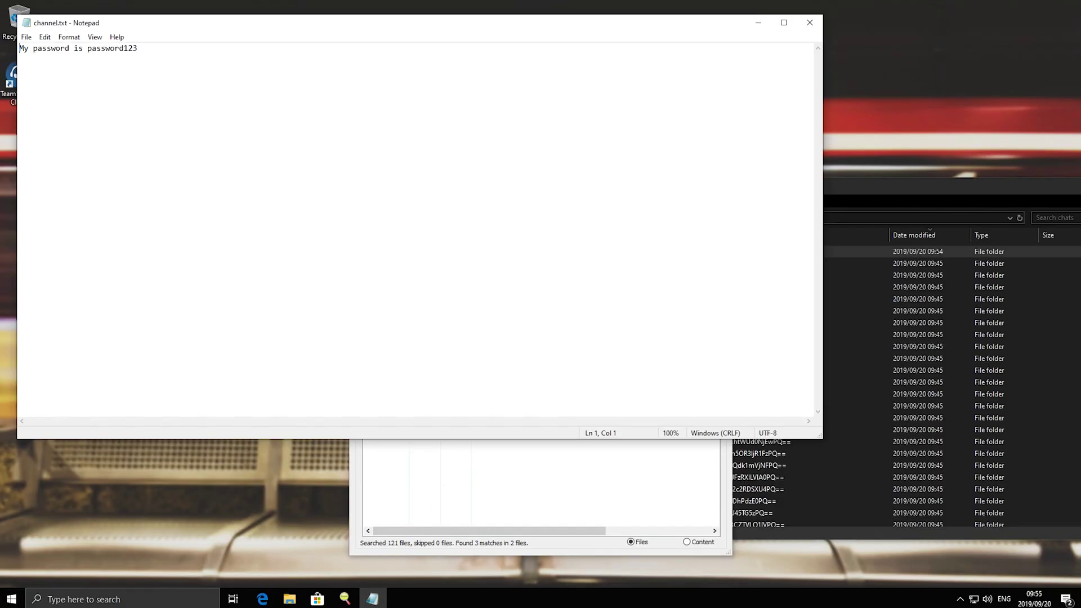
Close channel.txt in Notepad and select the server.html match in grepWin's results
{"action": "left_click", "coordinate": [810, 23]}
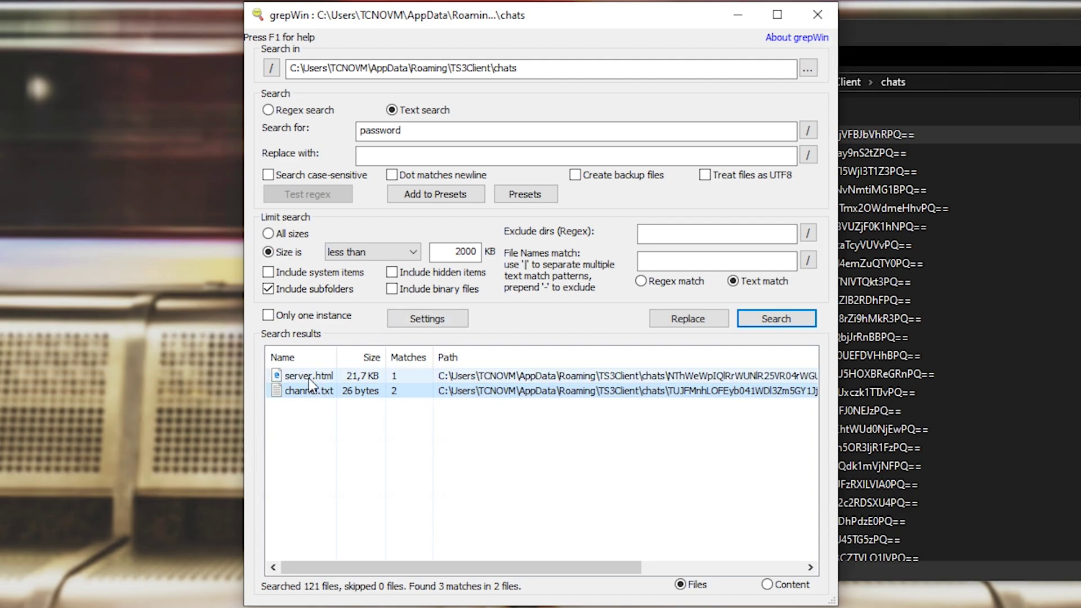
{"action": "left_click", "coordinate": [390, 410]}
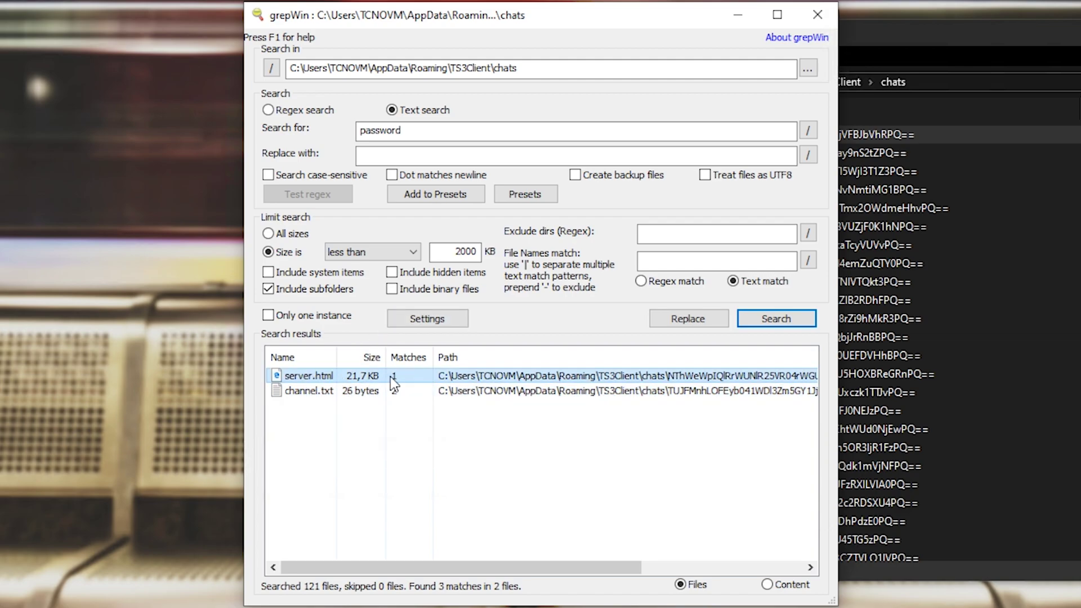
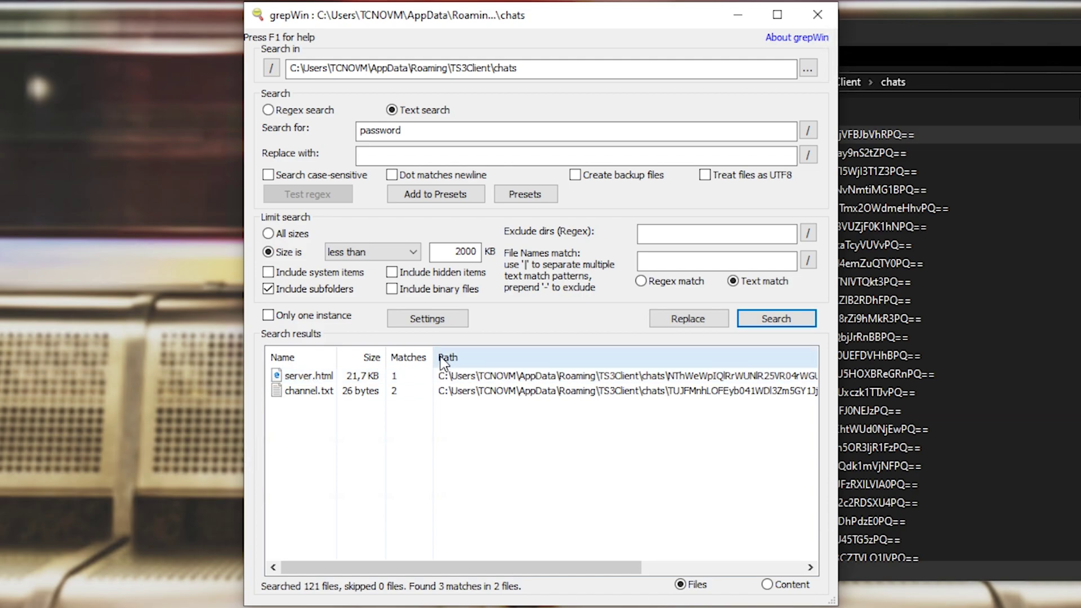
Review the matching text lines, check channel.txt's match, then return to the file list and select channel.txt
{"action": "left_click", "coordinate": [791, 588]}
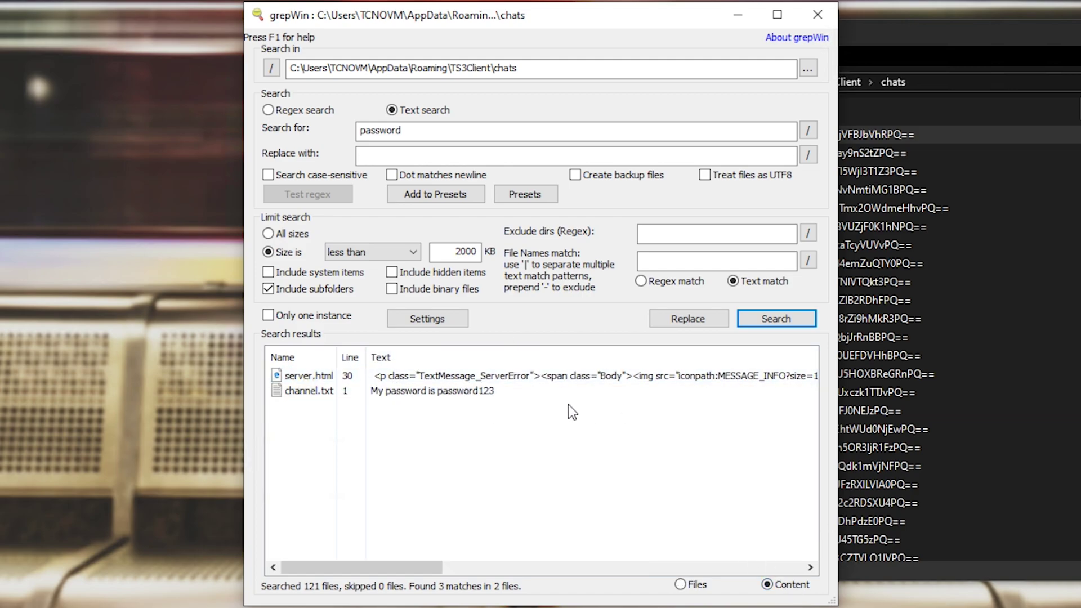
{"action": "left_click", "coordinate": [370, 390]}
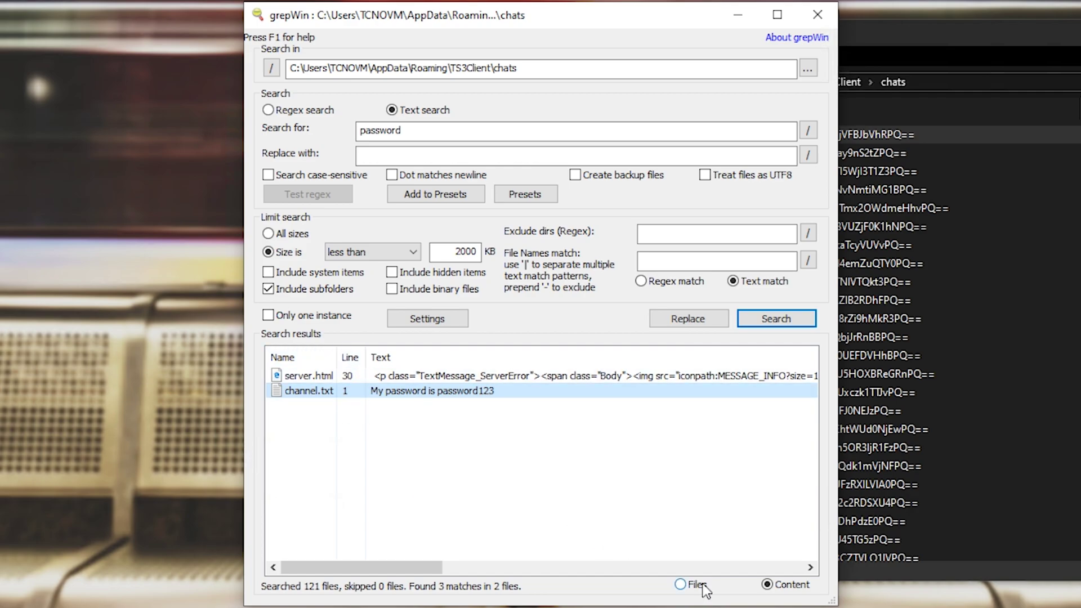
{"action": "left_click", "coordinate": [681, 585]}
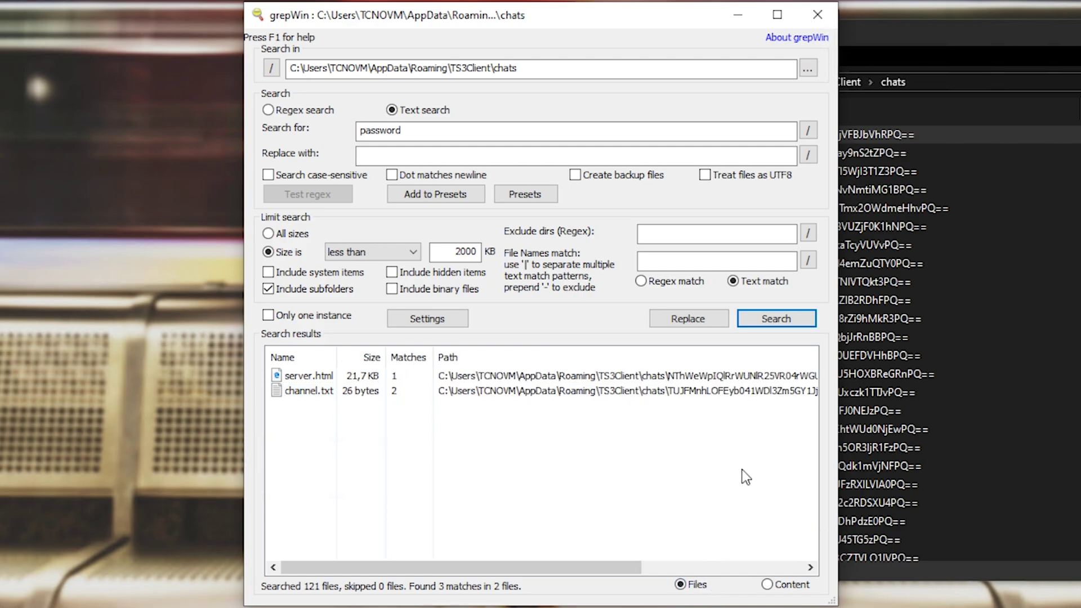
{"action": "left_click", "coordinate": [580, 397]}
Set 'youshallnotpass' as the replacement for 'password' and run Replace
{"action": "left_click", "coordinate": [409, 130]}
{"action": "double_click", "coordinate": [408, 130]}
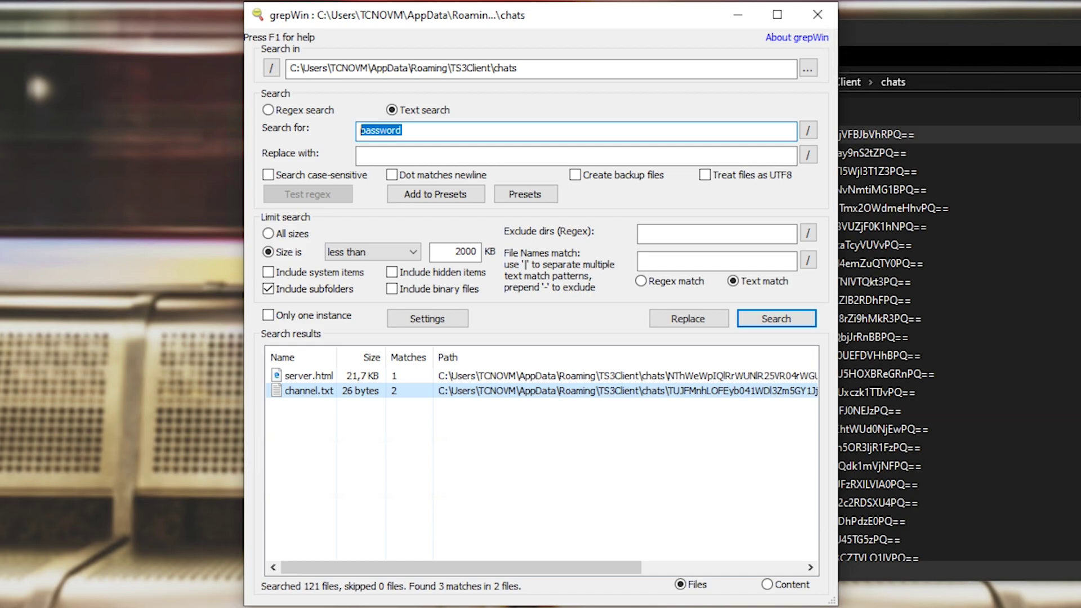
{"action": "key", "text": "Tab"}
{"action": "type", "text": "youshallnotpass"}
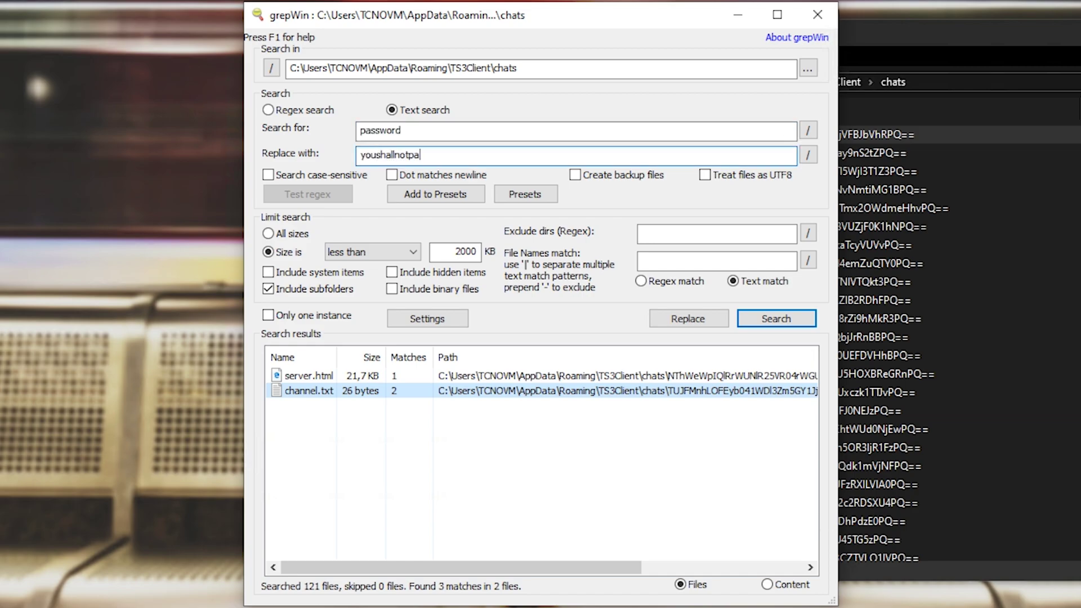
{"action": "left_click", "coordinate": [688, 318]}
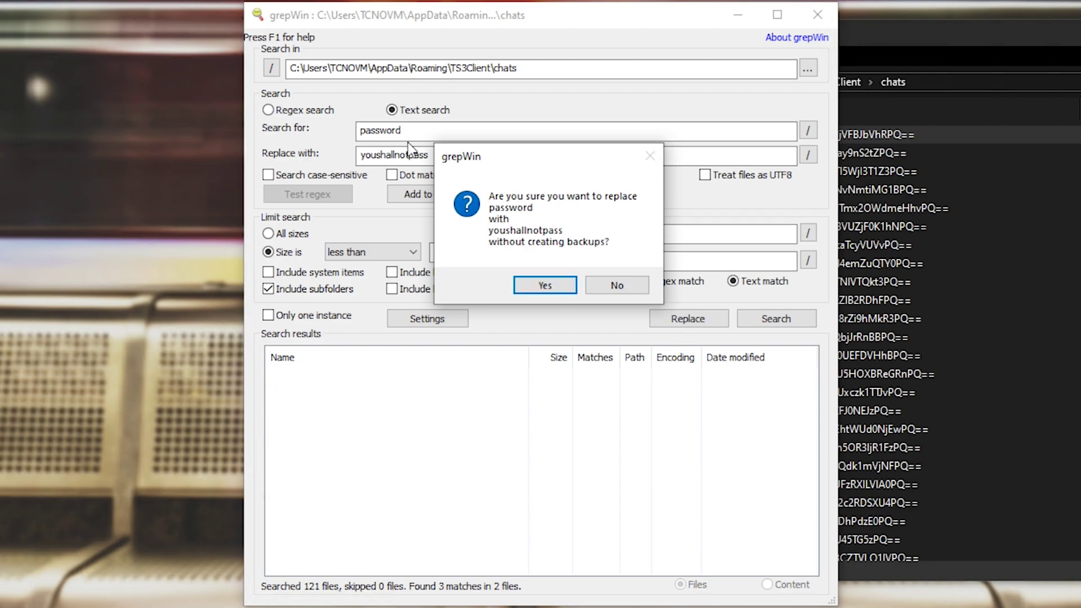
Decline the no-backup warning, tick Create backup files, and rerun the replacement
{"action": "left_click", "coordinate": [620, 286]}
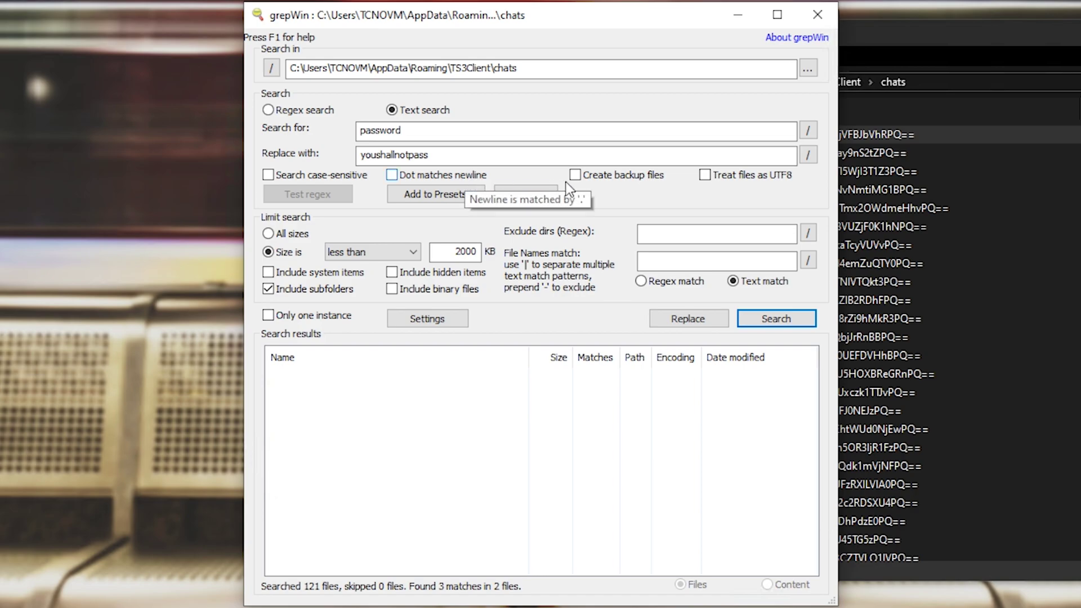
{"action": "left_click", "coordinate": [611, 180]}
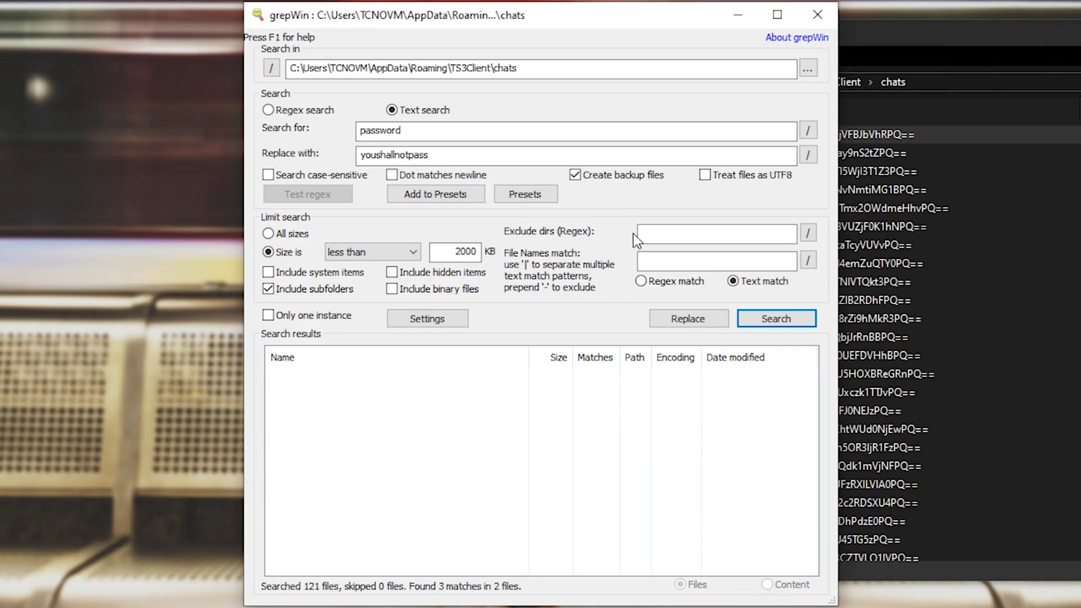
{"action": "left_click", "coordinate": [677, 320]}
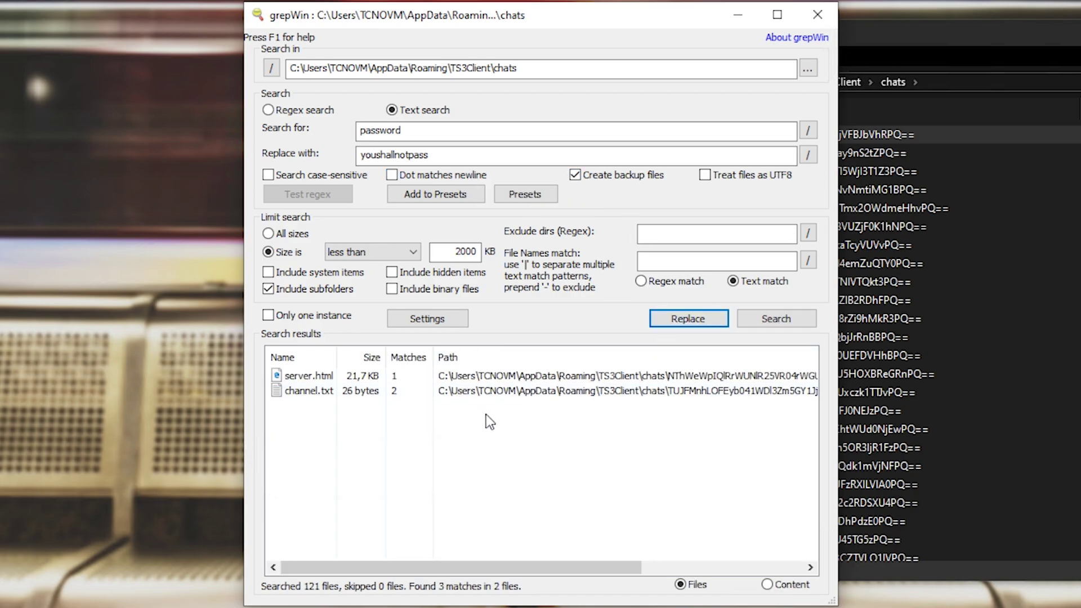
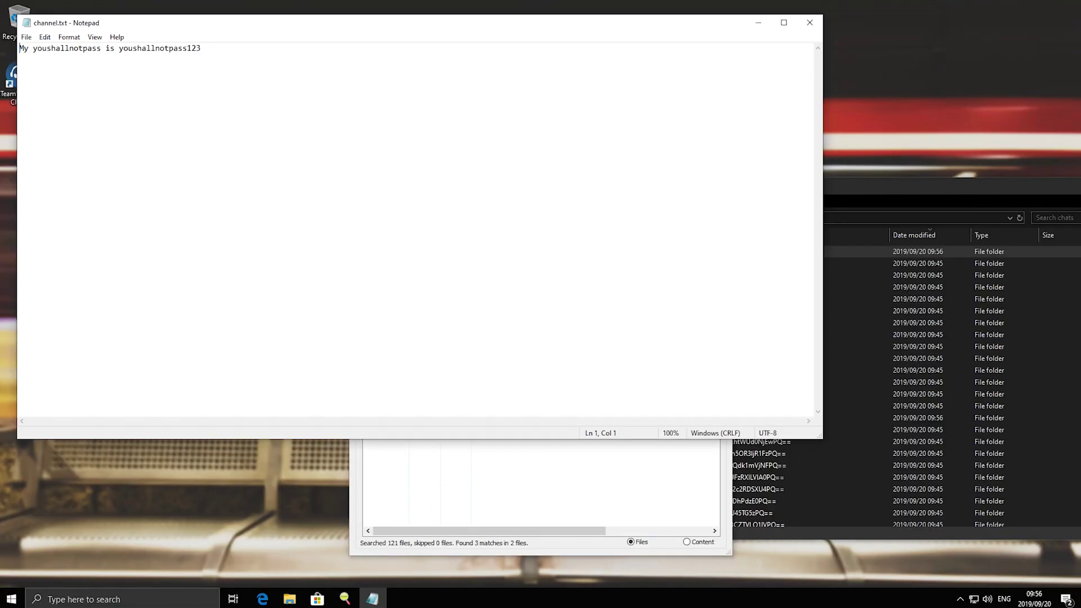
Select each of the two 'youshallnotpass' words in channel.txt to confirm the replacement
{"action": "key", "text": "shift+Right"}
{"action": "key", "text": "shift+Right"}
{"action": "key", "text": "shift+Right"}
{"action": "key", "text": "shift+Right"}
{"action": "key", "text": "shift+Right"}
{"action": "key", "text": "shift+Right"}
{"action": "key", "text": "shift+Right"}
{"action": "key", "text": "shift+Right"}
{"action": "key", "text": "shift+Right"}
{"action": "key", "text": "shift+Right"}
{"action": "key", "text": "shift+Right"}
{"action": "key", "text": "shift+Right"}
{"action": "key", "text": "shift+Right"}
{"action": "key", "text": "shift+Right"}
{"action": "key", "text": "shift+Right"}
{"action": "key", "text": "Right"}
{"action": "key", "text": "Right"}
{"action": "key", "text": "Right"}
{"action": "key", "text": "Right"}
{"action": "key", "text": "Right"}
{"action": "key", "text": "shift+Right"}
{"action": "key", "text": "shift+Right"}
{"action": "key", "text": "shift+Right"}
{"action": "key", "text": "shift+Right"}
{"action": "key", "text": "shift+Right"}
{"action": "key", "text": "shift+Right"}
{"action": "key", "text": "shift+Right"}
{"action": "key", "text": "shift+Right"}
{"action": "key", "text": "shift+Right"}
{"action": "key", "text": "shift+Right"}
{"action": "key", "text": "shift+Right"}
{"action": "key", "text": "shift+Right"}
{"action": "key", "text": "shift+Right"}
{"action": "key", "text": "shift+Right"}
{"action": "key", "text": "shift+Right"}
{"action": "key", "text": "shift+Right"}
{"action": "key", "text": "shift+Left"}
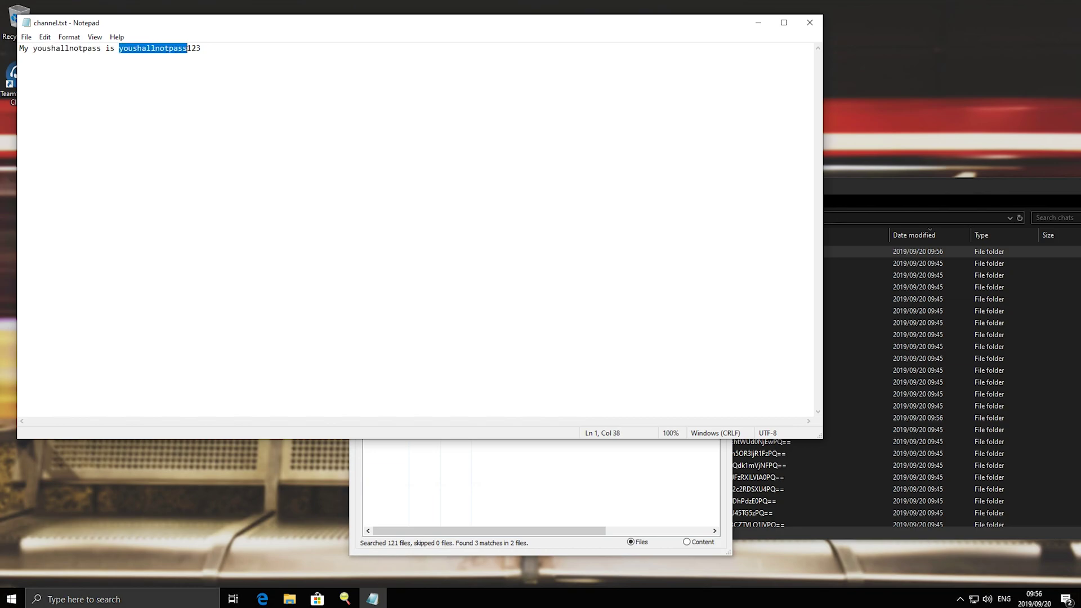
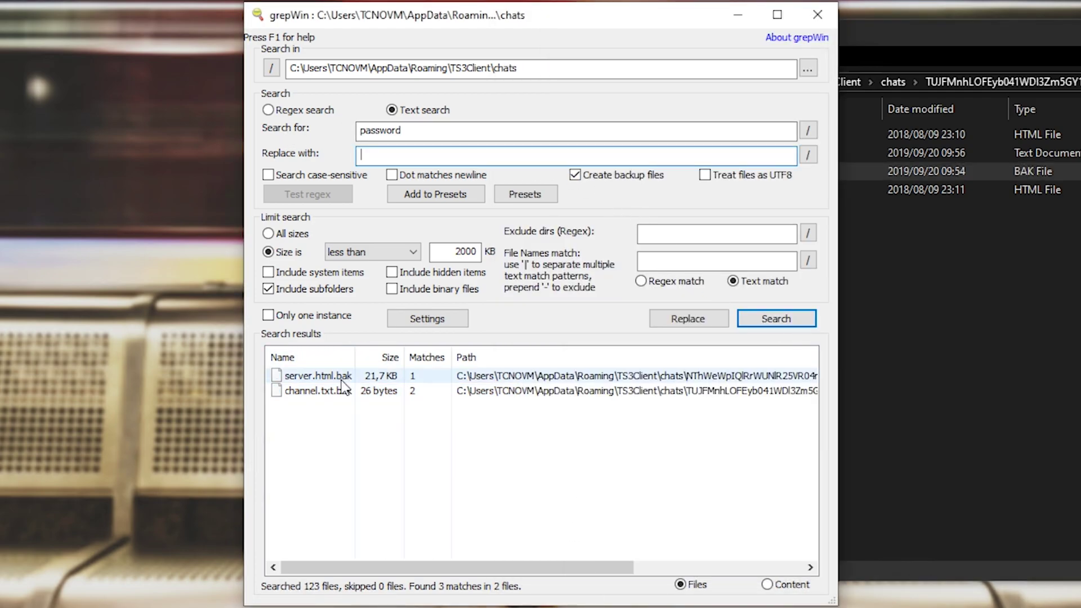
Open the channel.txt.bak result in Notepad to show its text containing 'password'
{"action": "left_click", "coordinate": [345, 390]}
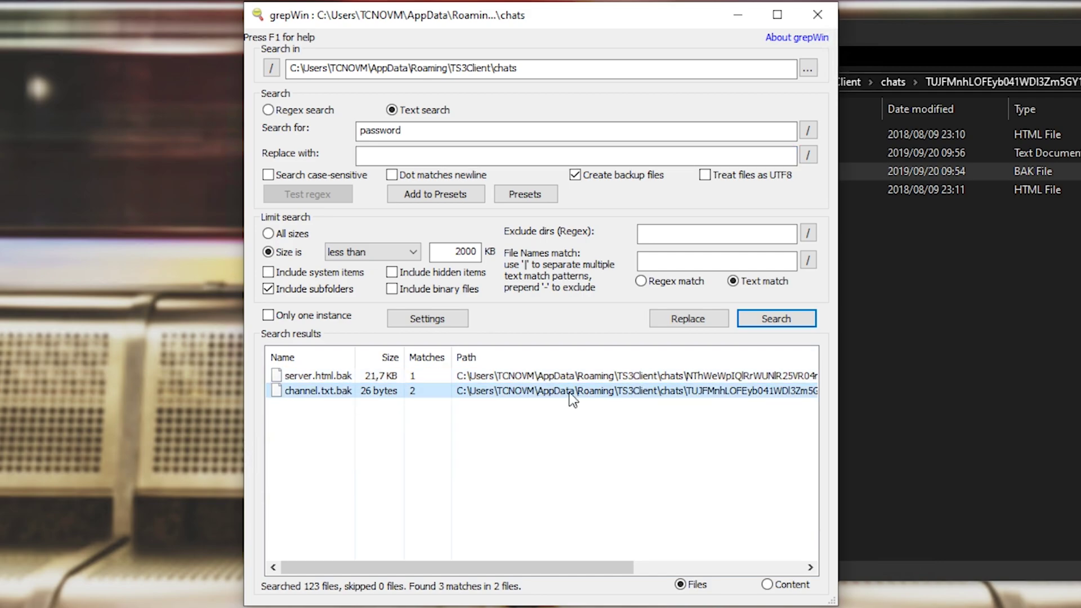
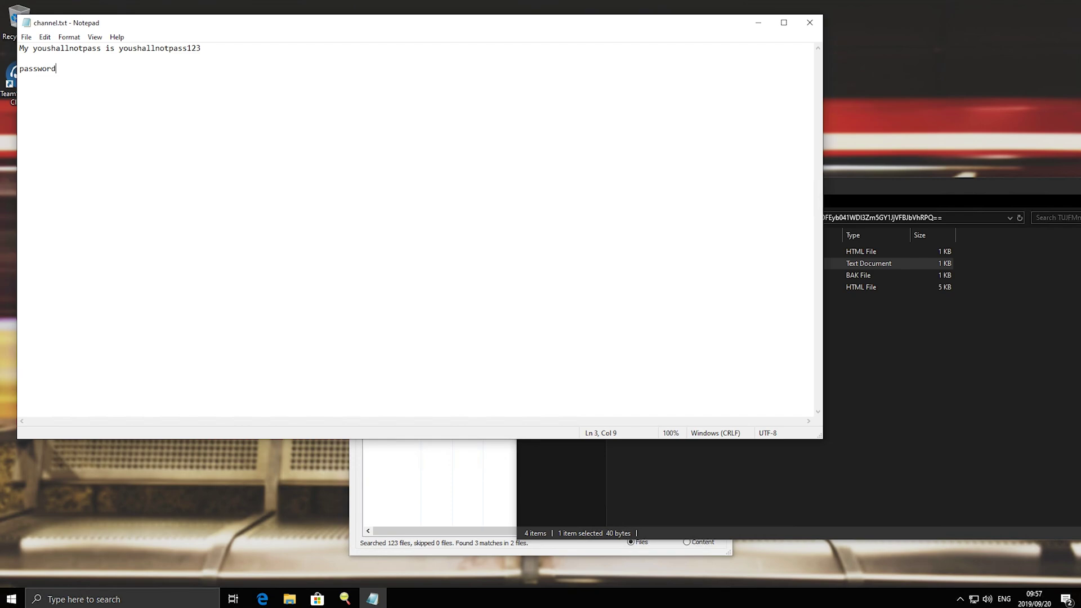
Close the channel.txt Notepad note and bring the grepWin 'password' search back to the front
{"action": "left_click", "coordinate": [809, 21]}
{"action": "left_click", "coordinate": [488, 458]}
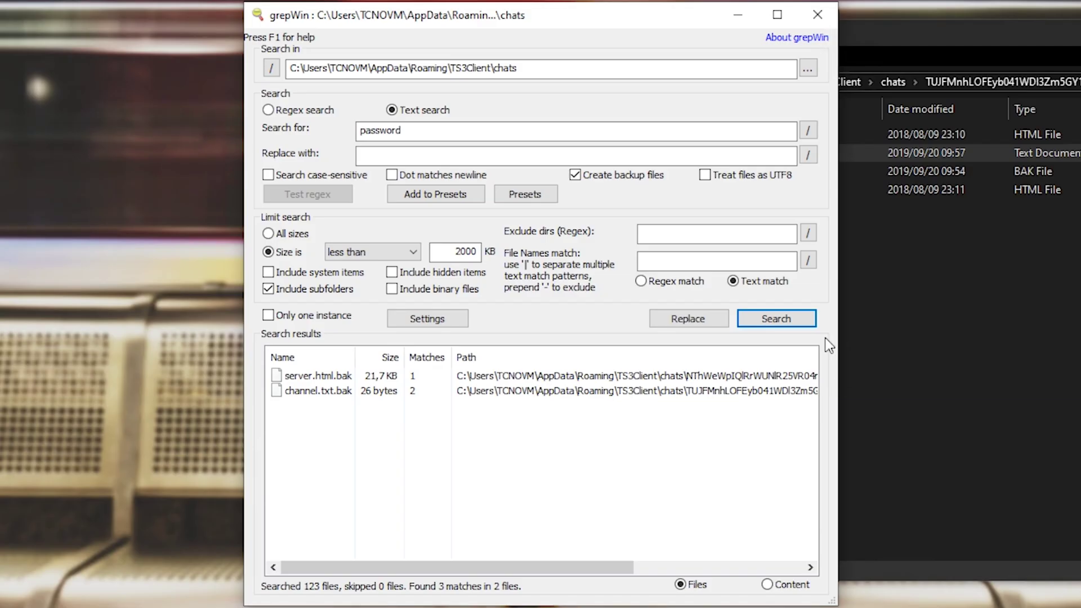
Rerun the 'password' search so the edited channel.txt is also found (4 matches in 3 files)
{"action": "left_click", "coordinate": [693, 371]}
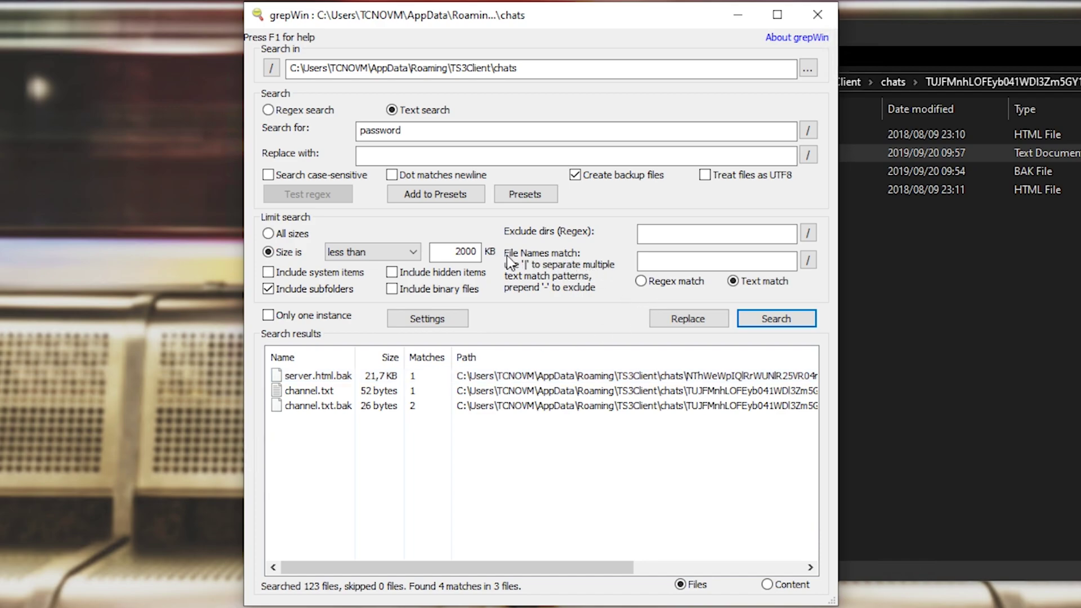
Restrict the File Names match filter to *.txt and run the search
{"action": "left_click", "coordinate": [726, 261]}
{"action": "type", "text": "*.txt"}
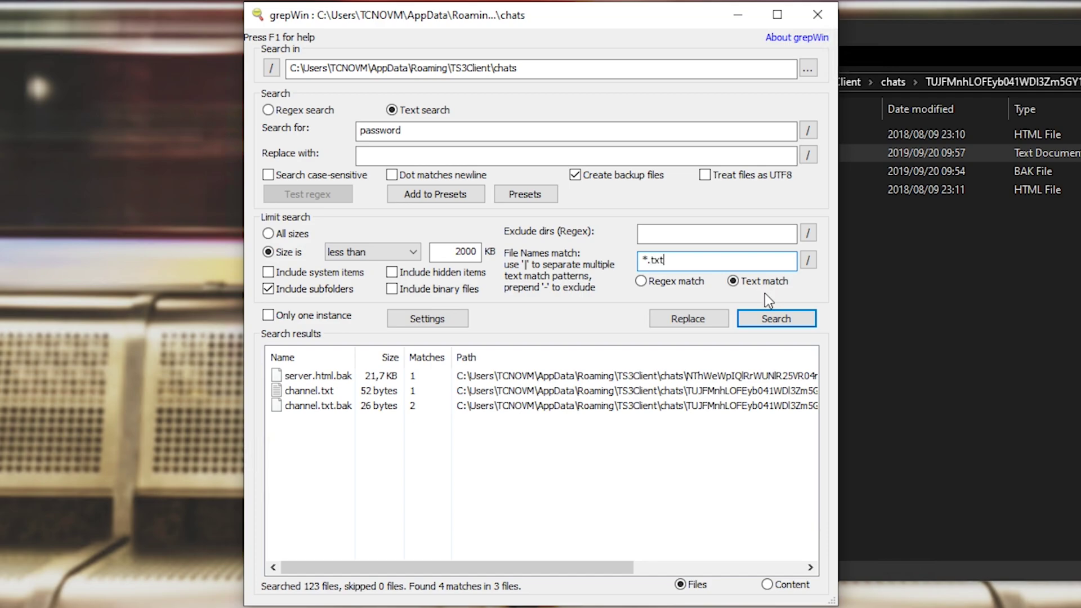
{"action": "left_click", "coordinate": [762, 319]}
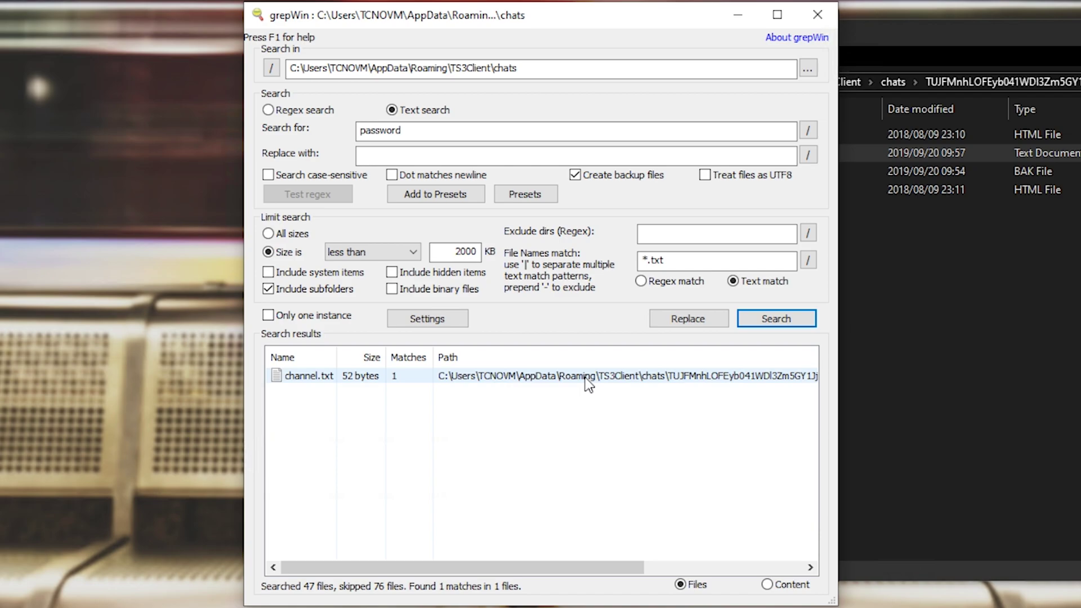
Extend the file-name filter to *.txt|*.bak and rerun the search
{"action": "left_click", "coordinate": [665, 260]}
{"action": "type", "text": "|"}
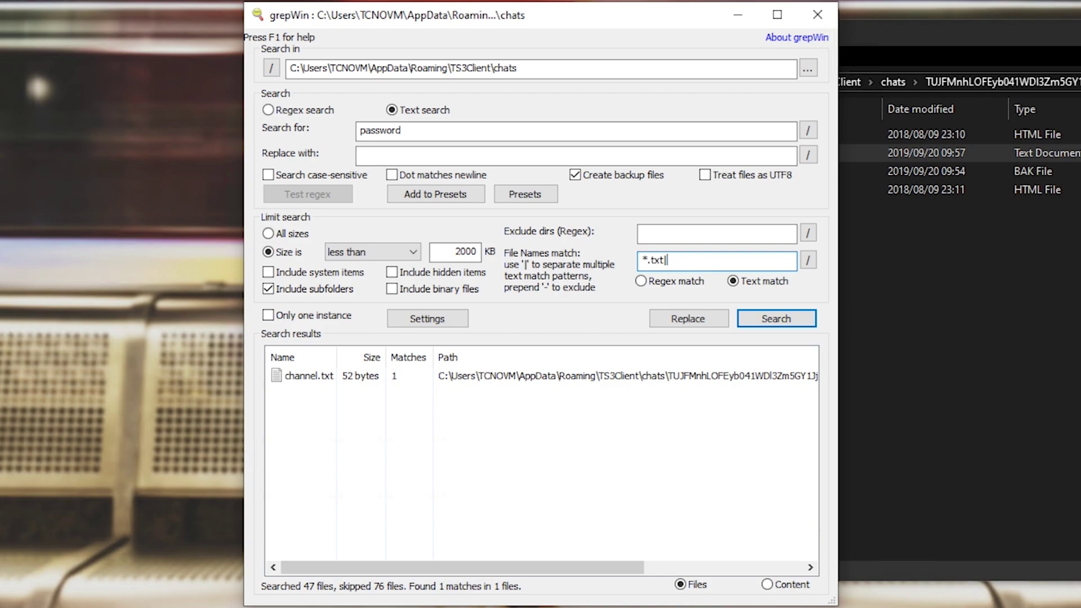
{"action": "type", "text": "*.bak"}
{"action": "left_click", "coordinate": [775, 320]}
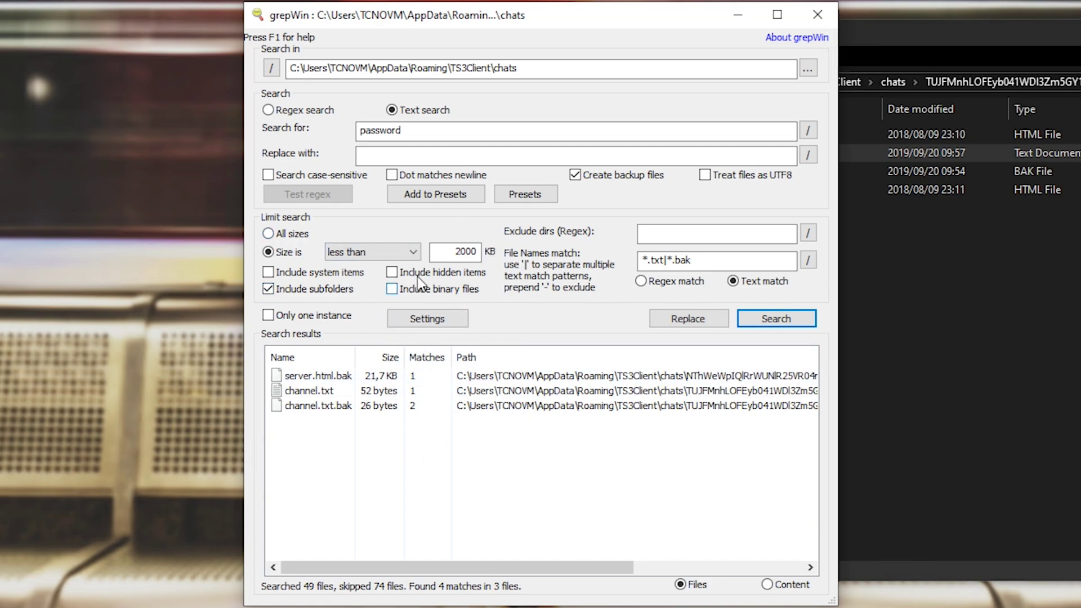
Keep the 'Size is less than 2000 KB' filter, then close grepWin to reveal the chats folder
{"action": "left_click", "coordinate": [293, 233]}
{"action": "left_click", "coordinate": [284, 252]}
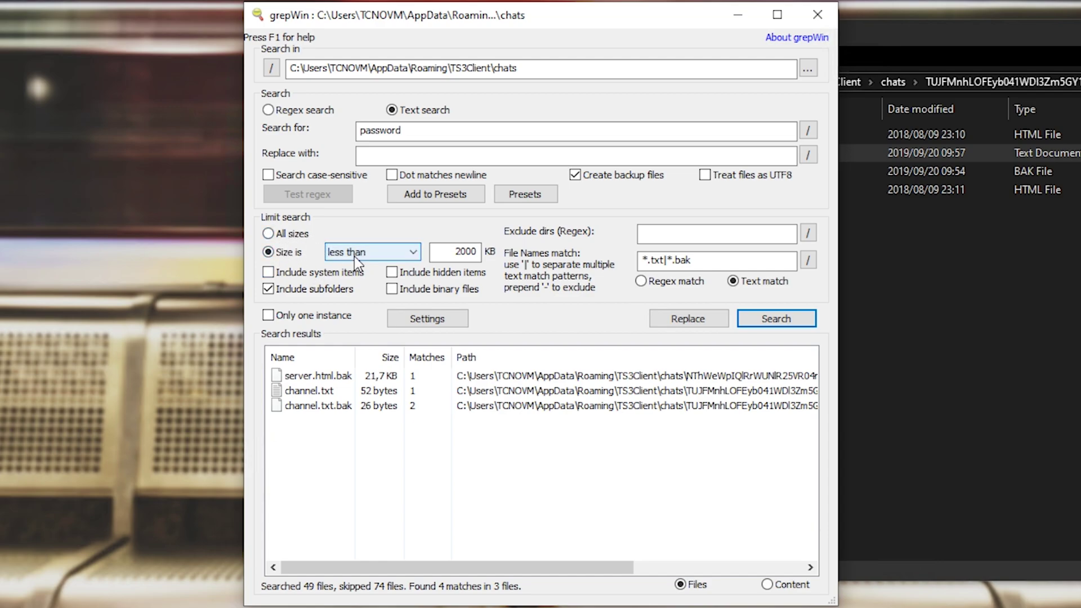
{"action": "left_click", "coordinate": [354, 256]}
{"action": "left_click", "coordinate": [439, 262]}
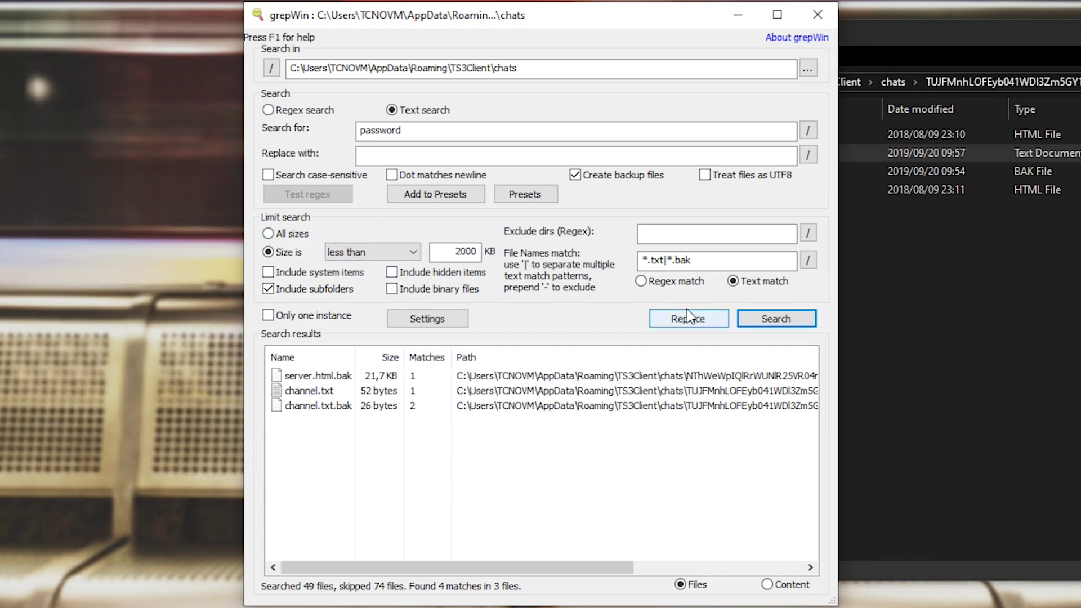
{"action": "double_click", "coordinate": [457, 251]}
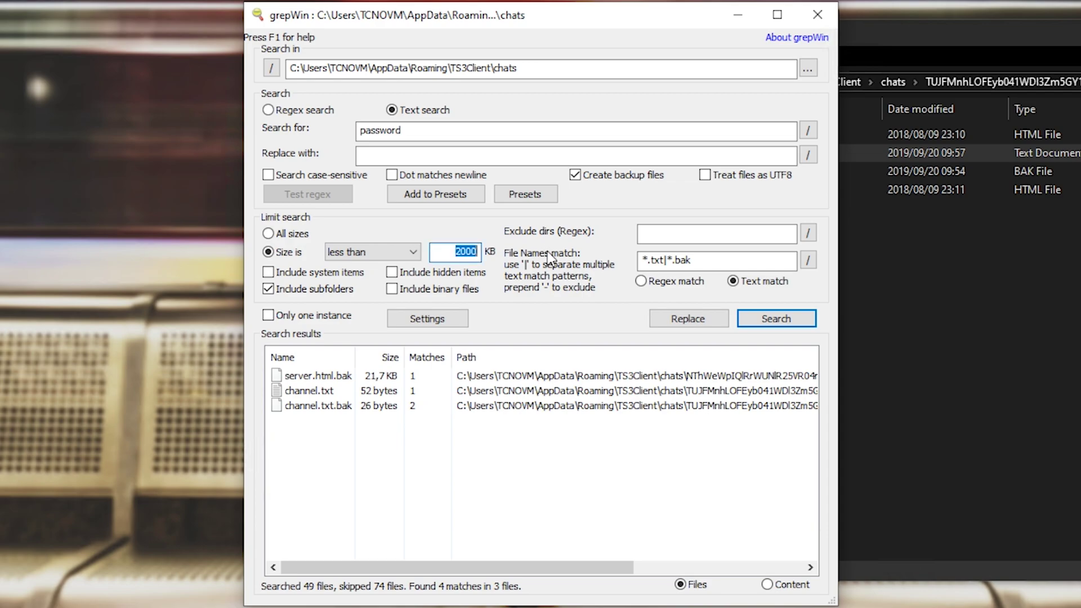
{"action": "left_click", "coordinate": [818, 14]}
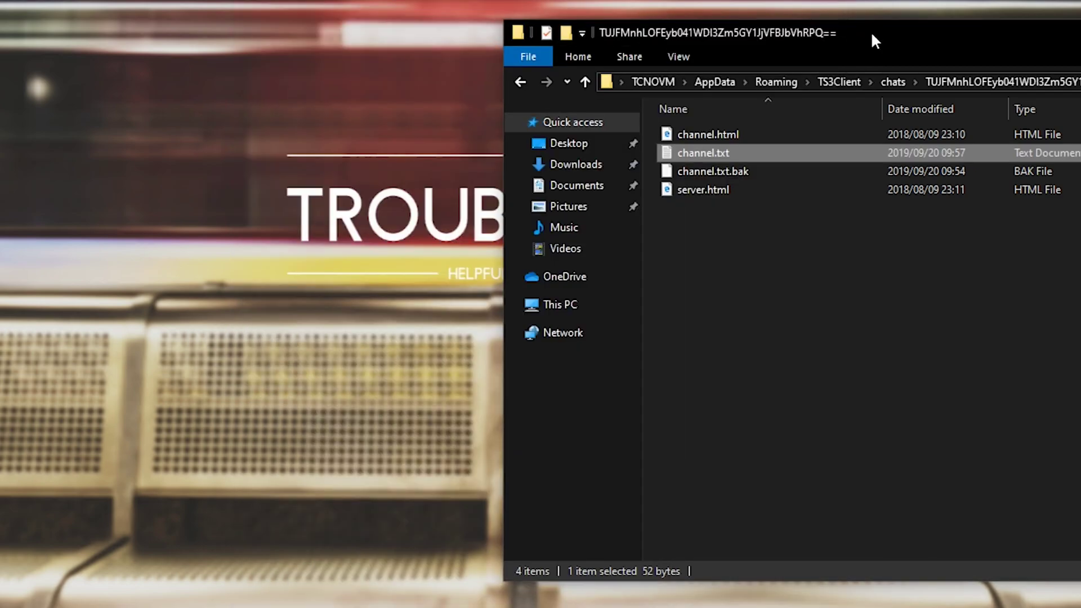